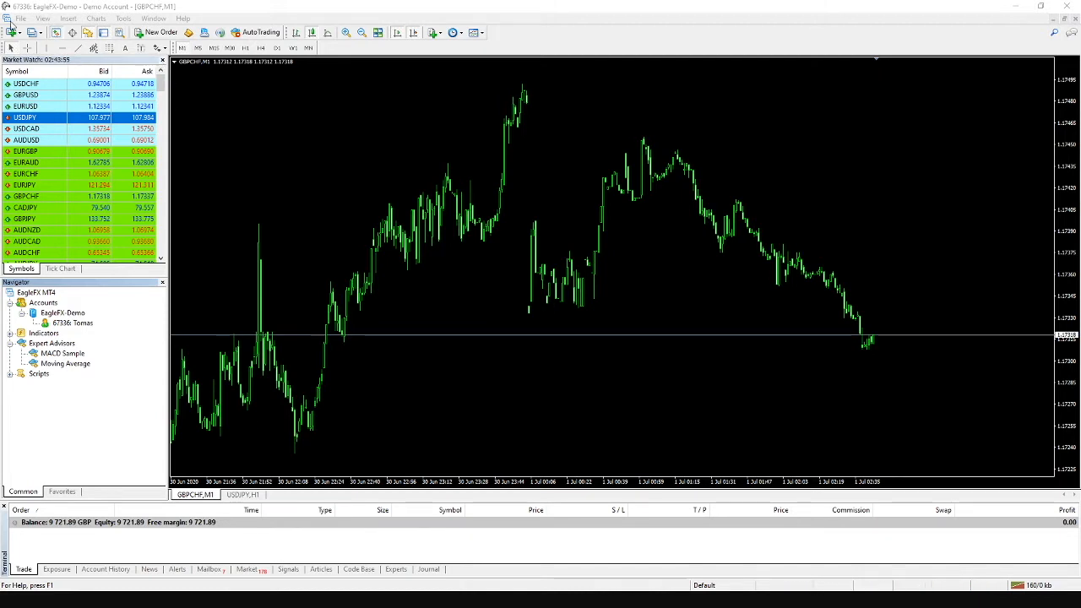
- Open the terminal's data folder and navigate into MQL4 > Experts
left_click(86, 8)
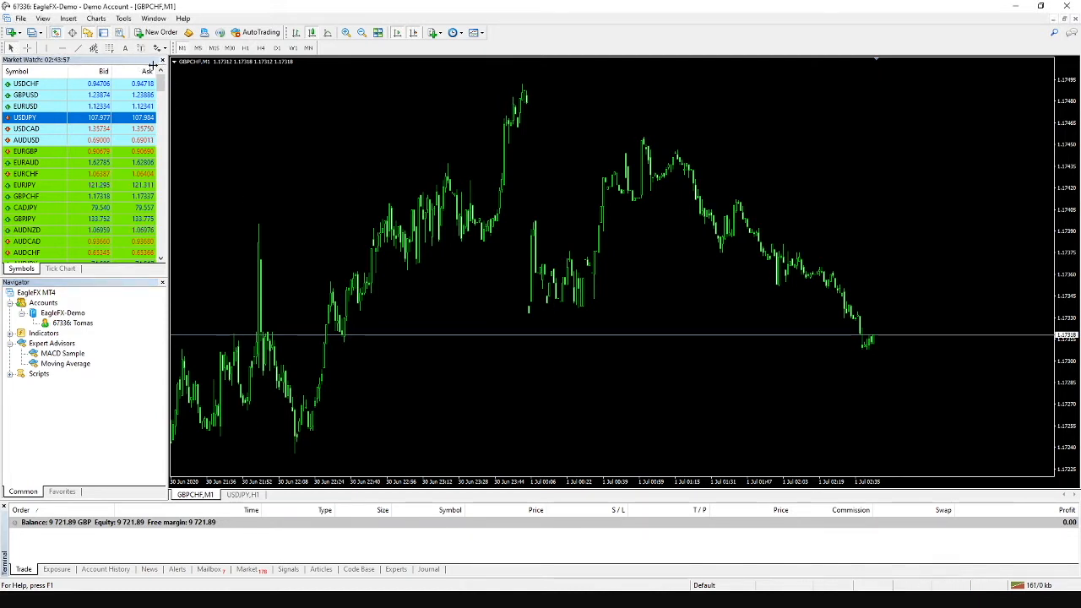
left_click(20, 19)
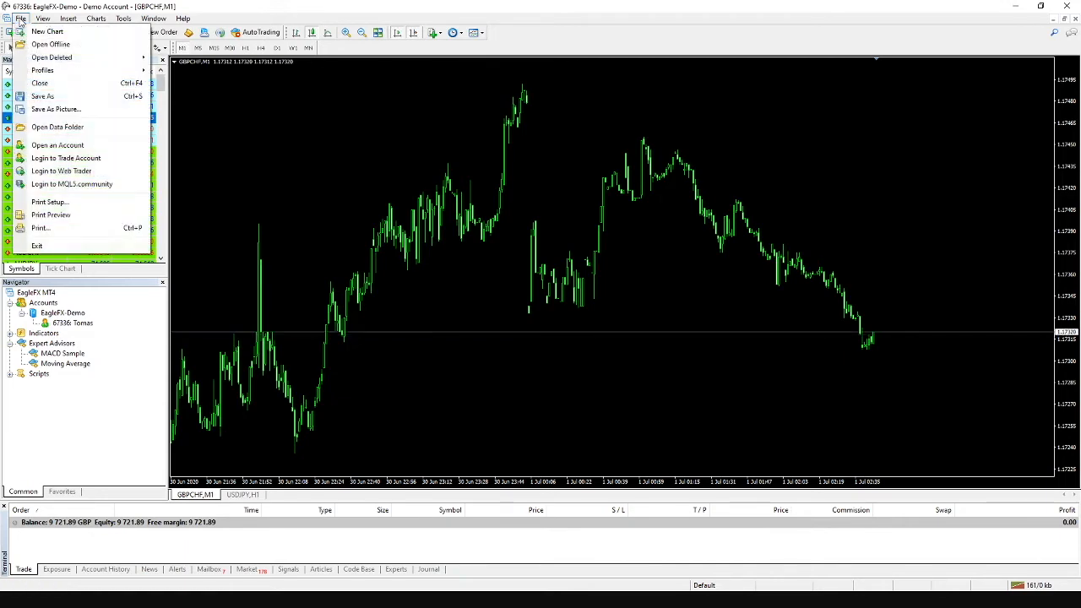
left_click(57, 126)
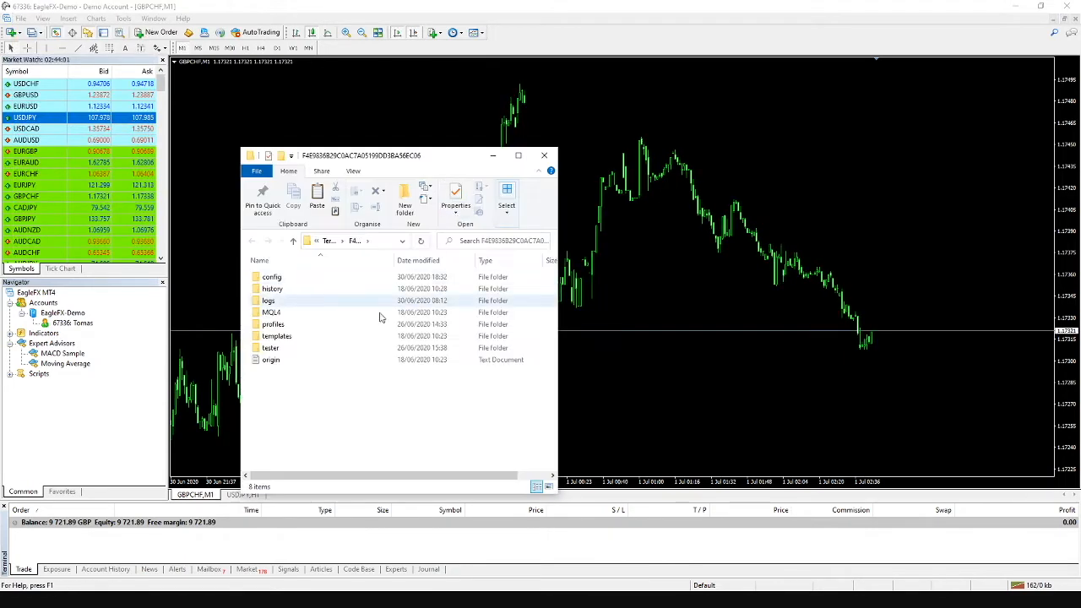
double_click(301, 314)
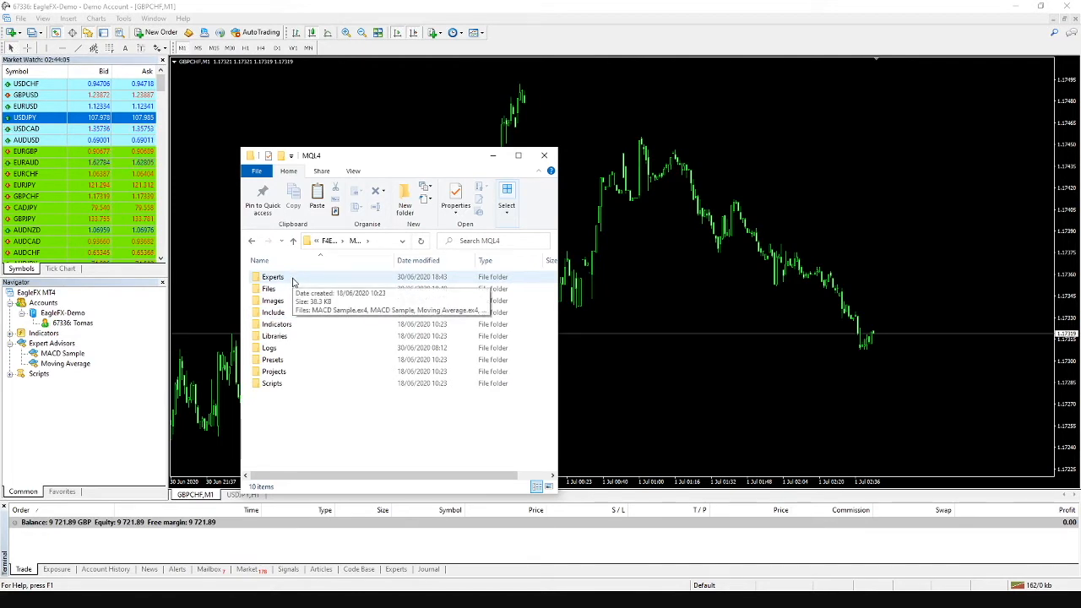
double_click(292, 278)
left_click_drag(394, 152, 858, 134)
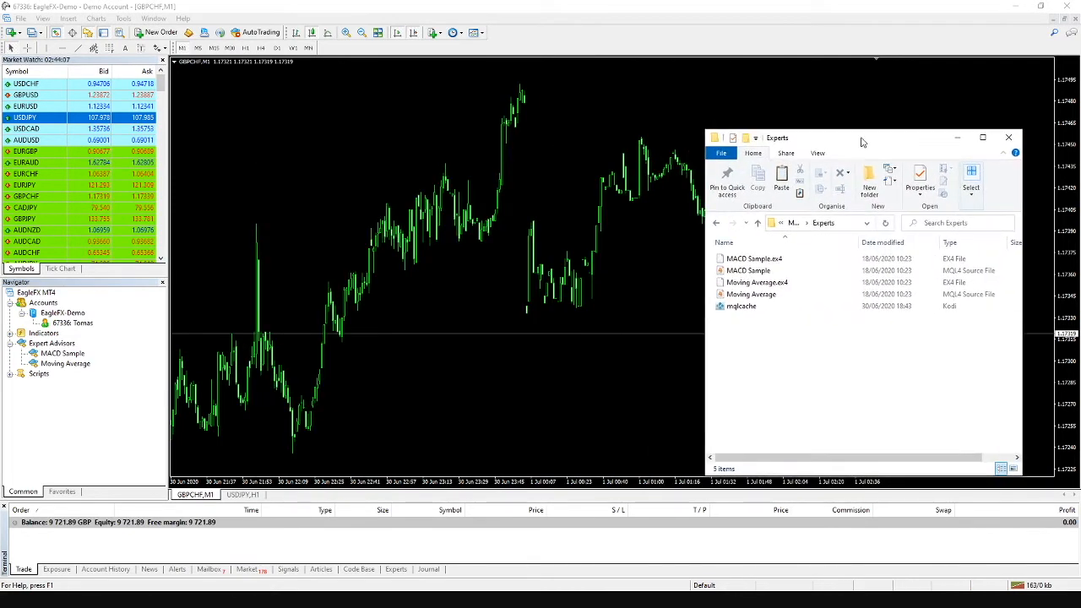
- Copy Easy Copier Born2Trading Slave.ex4 into the Experts folder, then close both folder windows
mouse_move(223, 601)
left_click(185, 548)
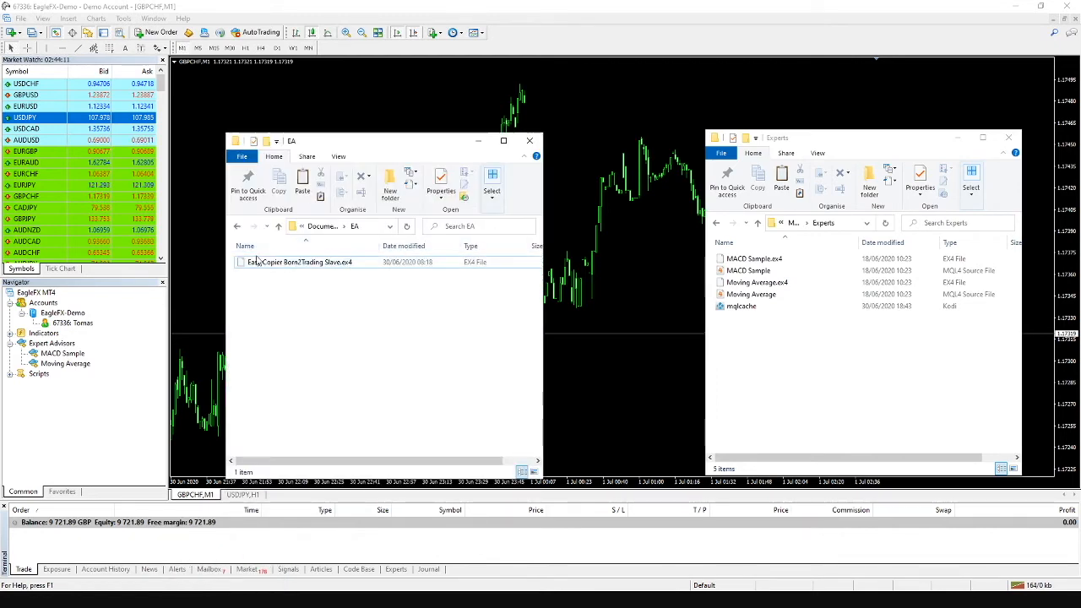
left_click(305, 267)
right_click(305, 263)
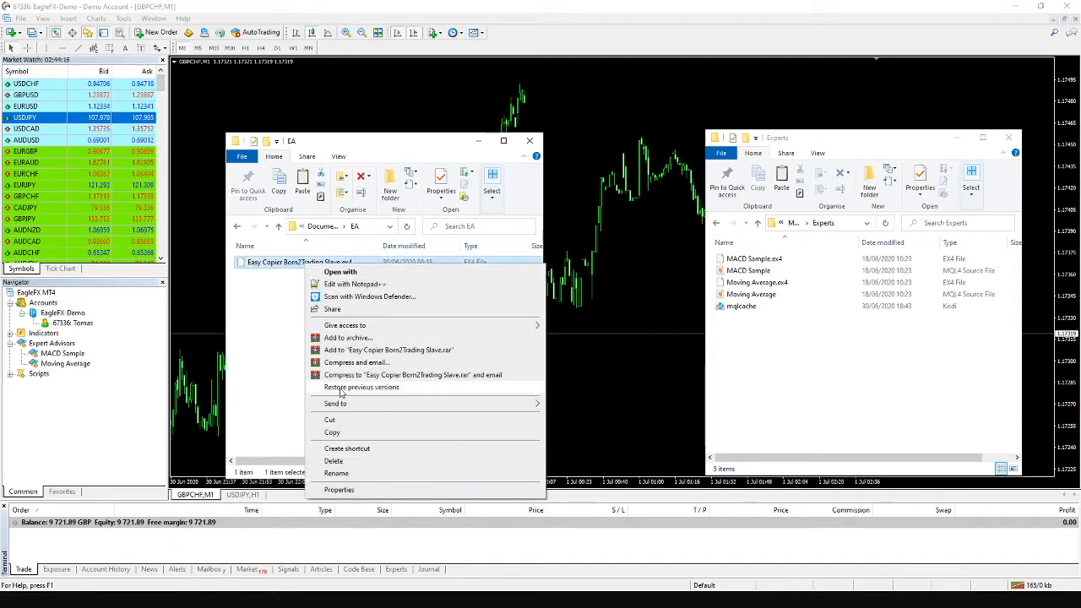
left_click(333, 429)
right_click(805, 350)
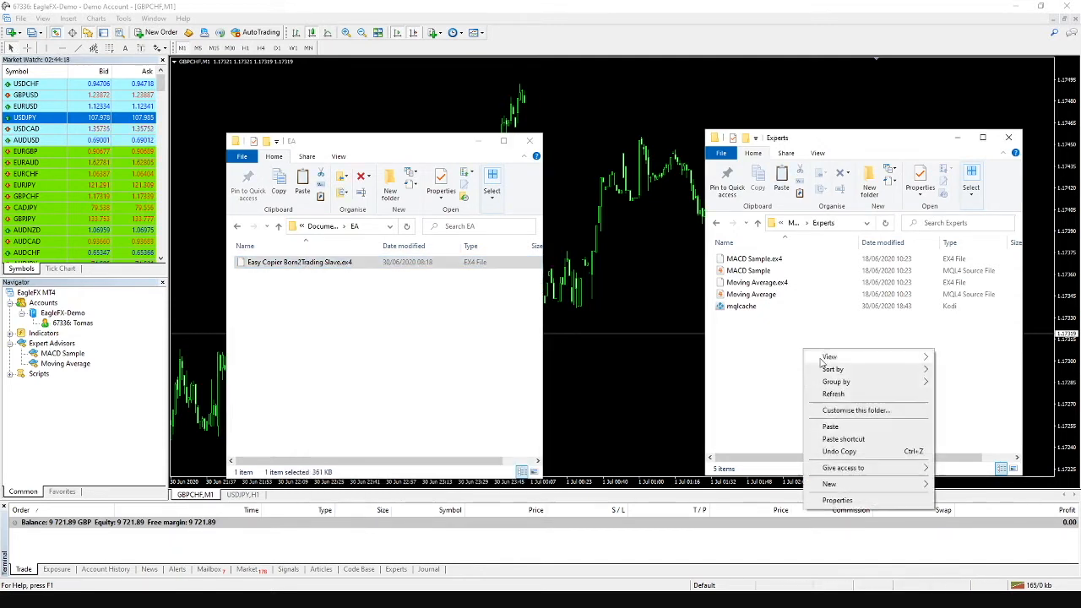
left_click(816, 425)
left_click(528, 140)
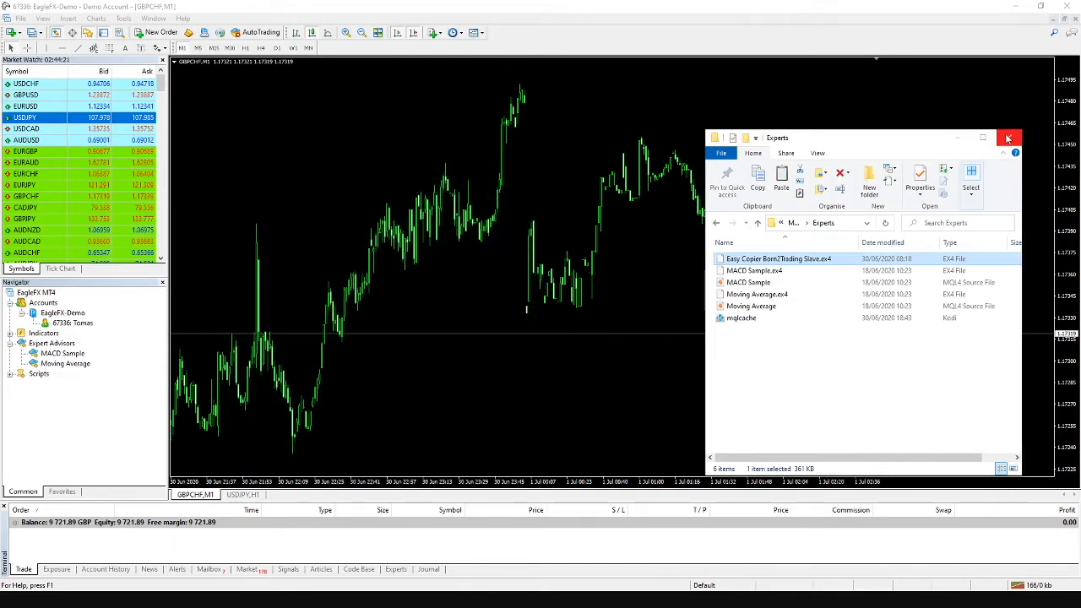
left_click(1008, 137)
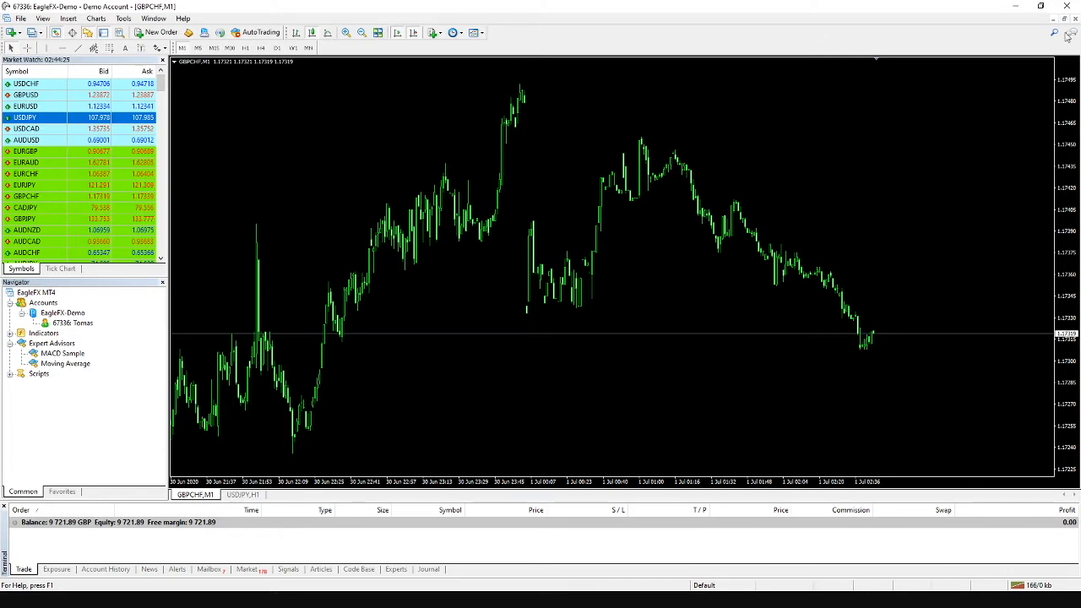
- Refresh the Navigator's Expert Advisors list so Easy Copier Born2Trading Slave is listed
right_click(56, 346)
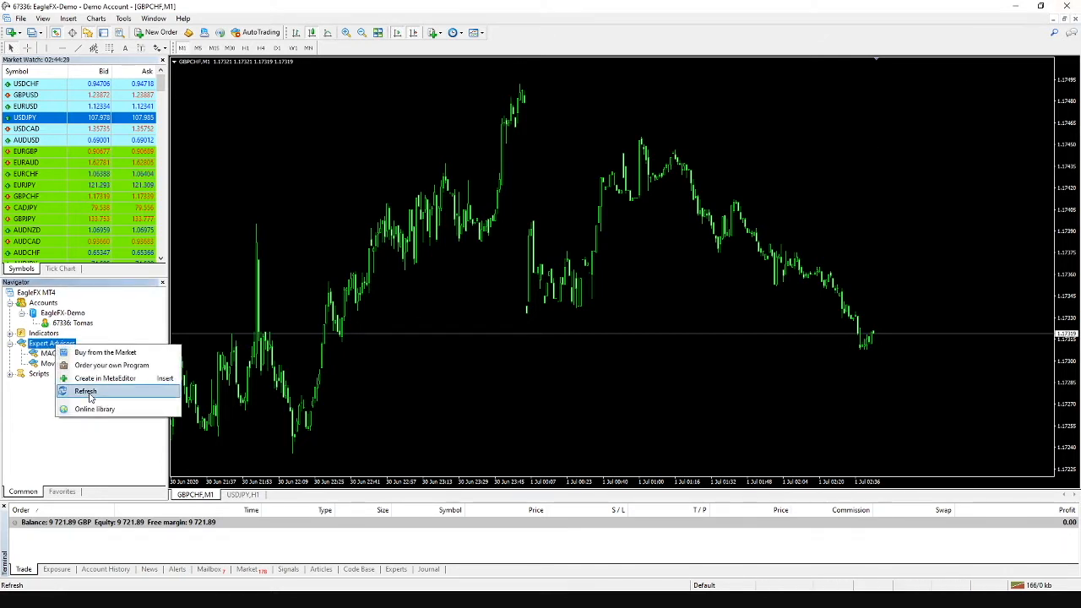
left_click(88, 392)
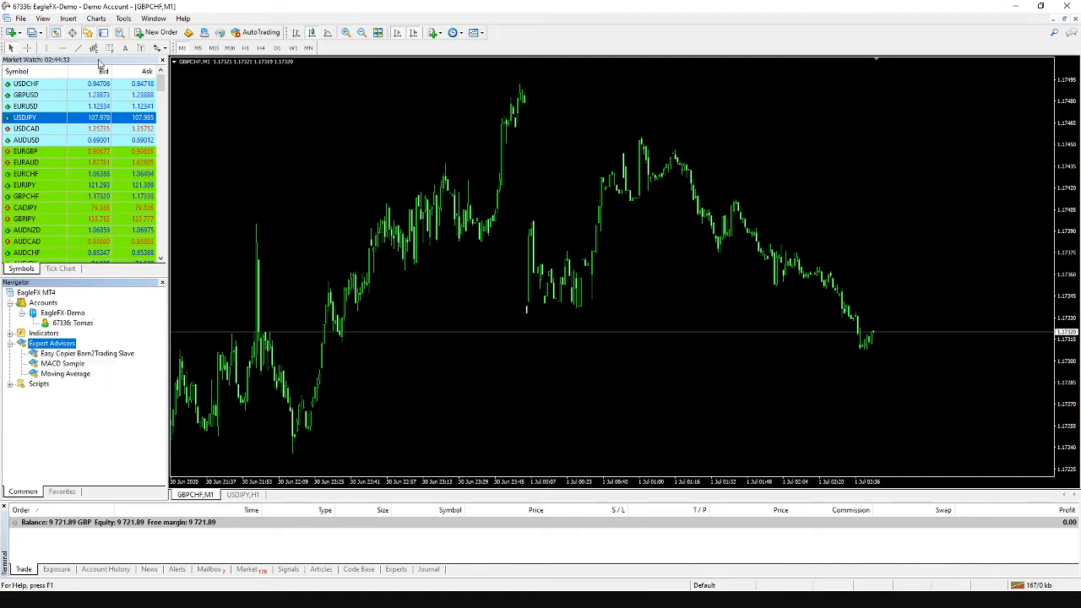
- In Tools > Options, tick Allow automated trading on the Expert Advisors tab
left_click(126, 19)
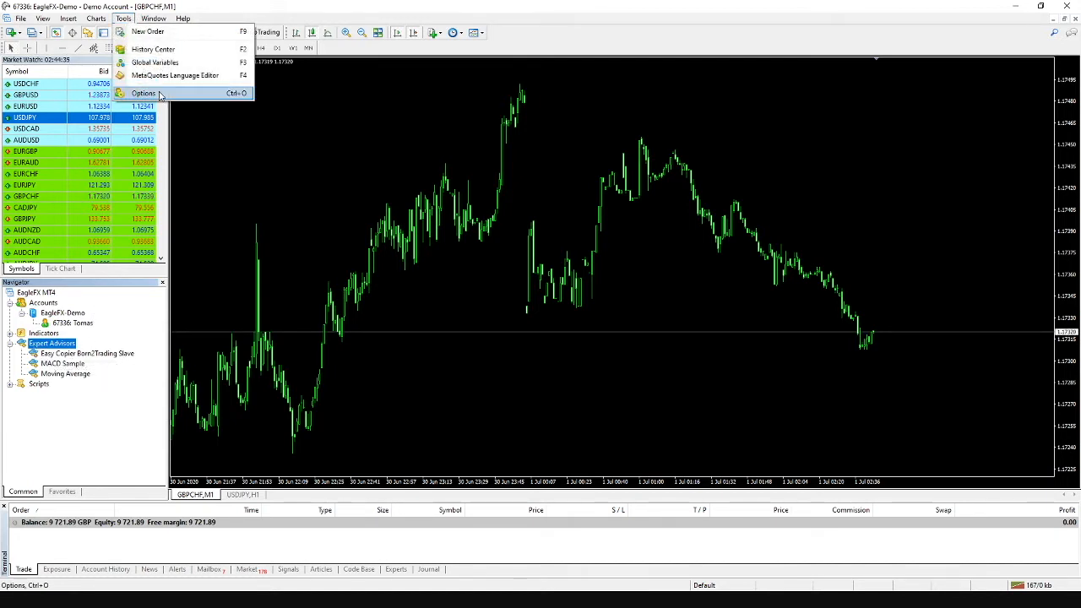
left_click(156, 98)
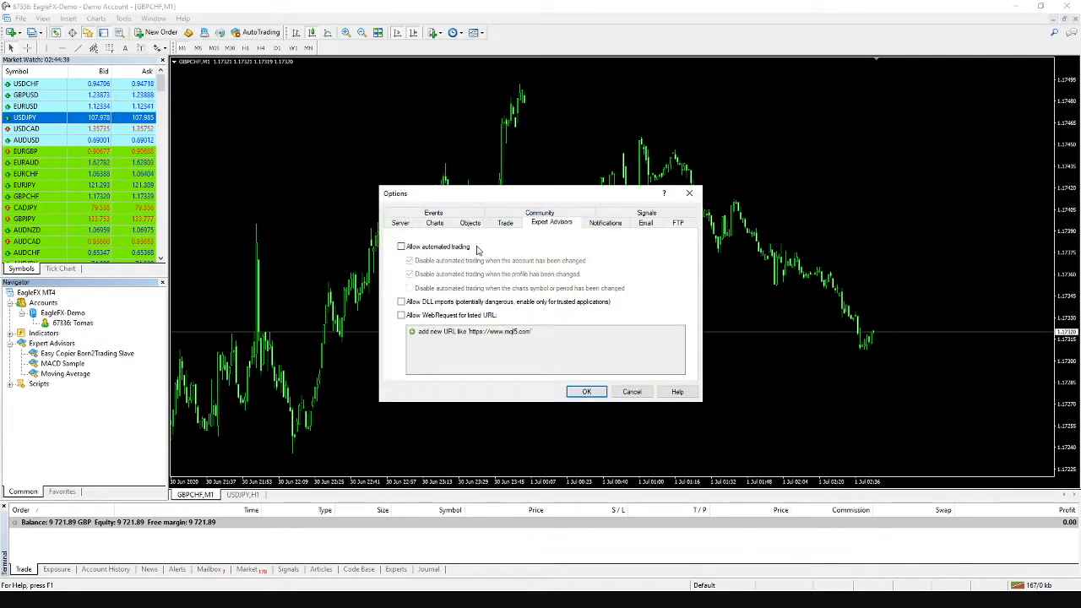
left_click(400, 223)
left_click(435, 224)
left_click(470, 225)
left_click(554, 225)
left_click(401, 246)
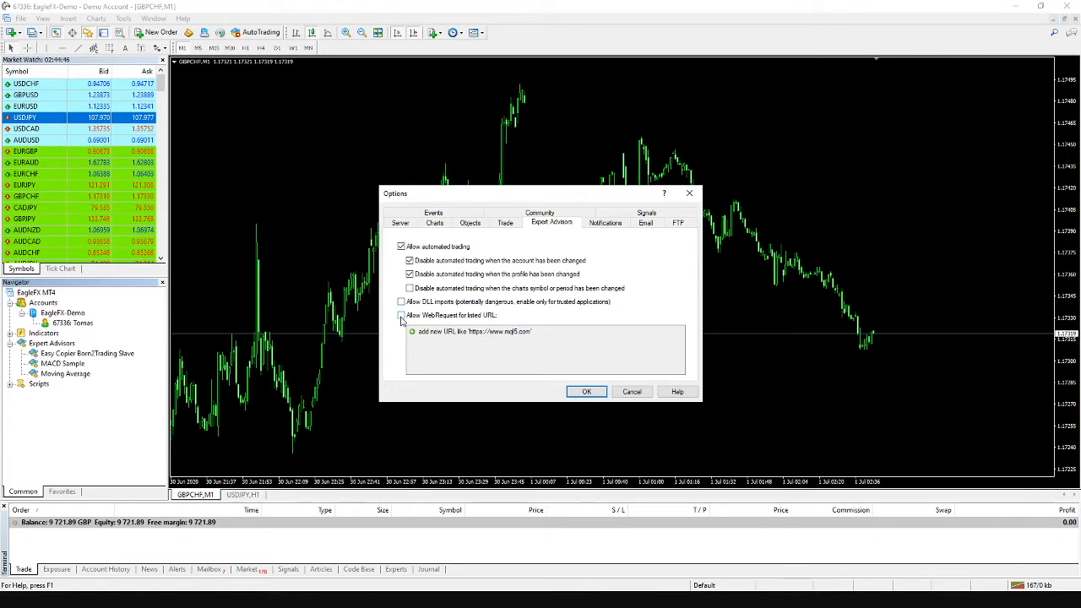
left_click(402, 317)
left_click(447, 332)
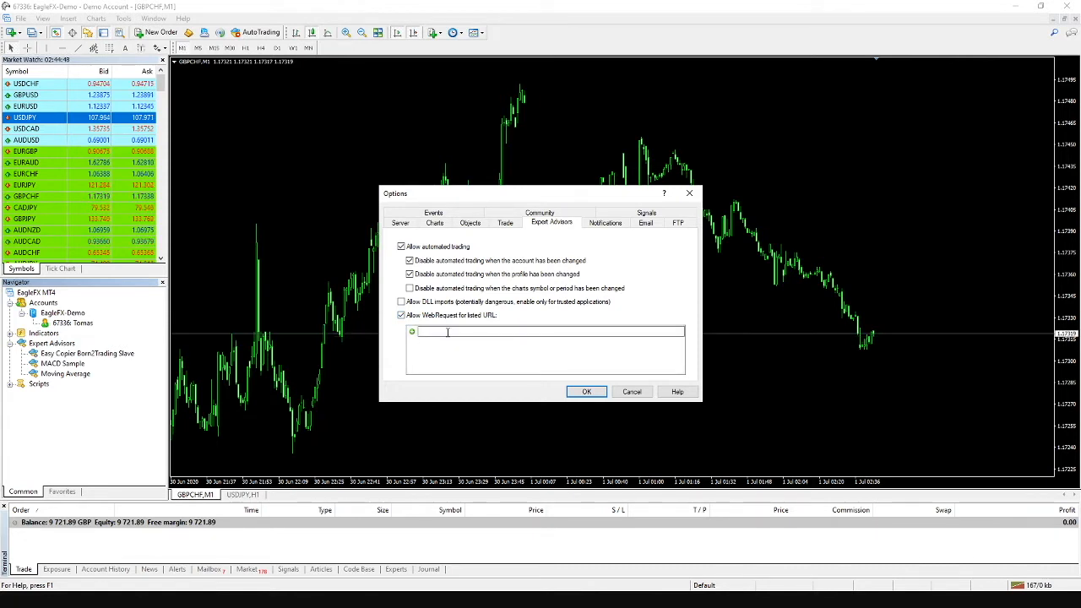
type("http")
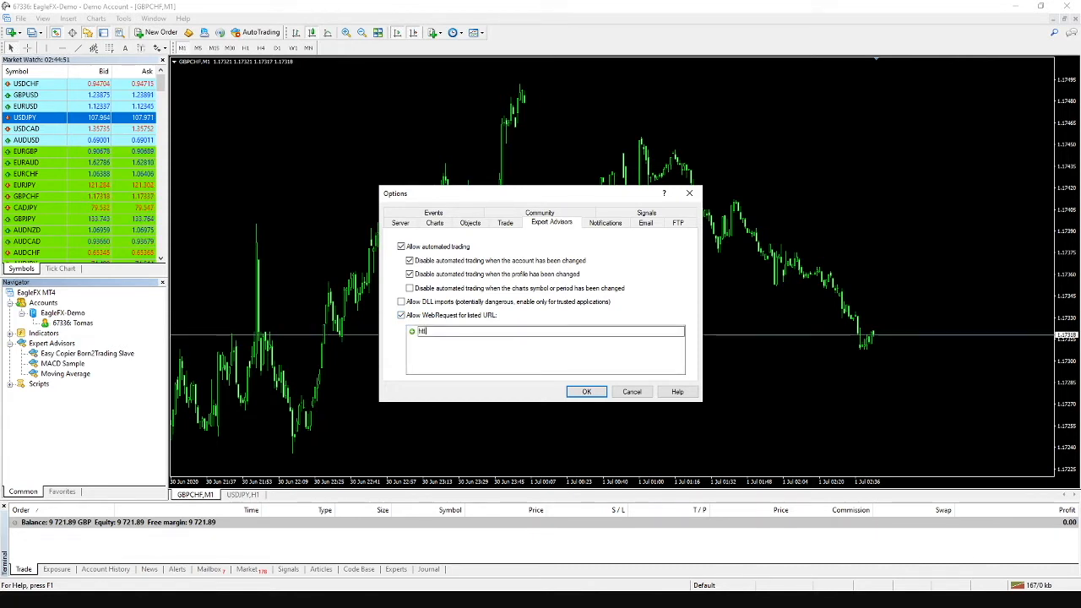
type("s://www")
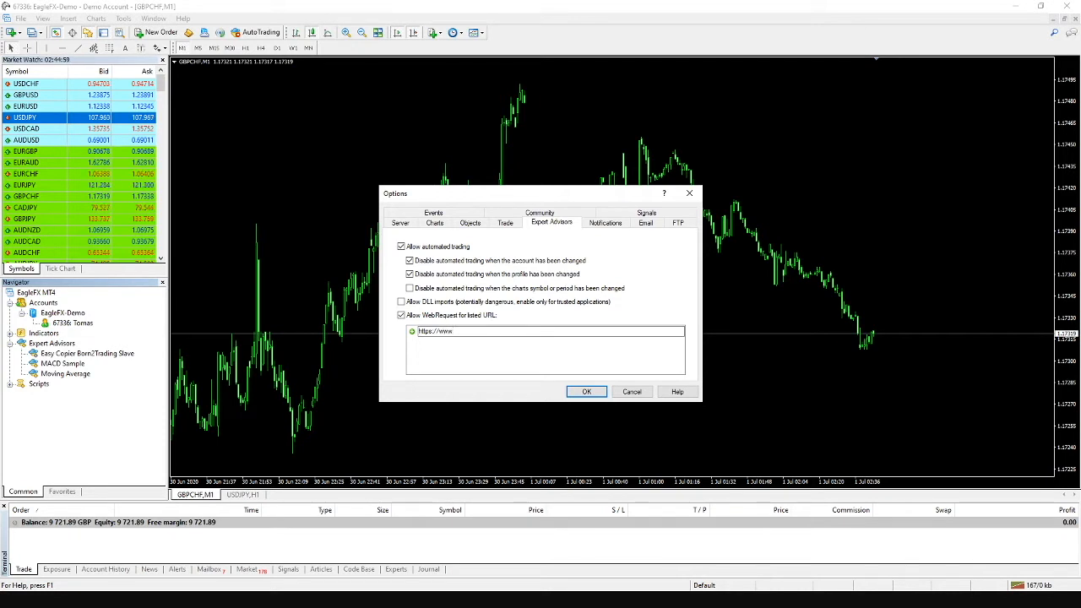
type("3dpips.co")
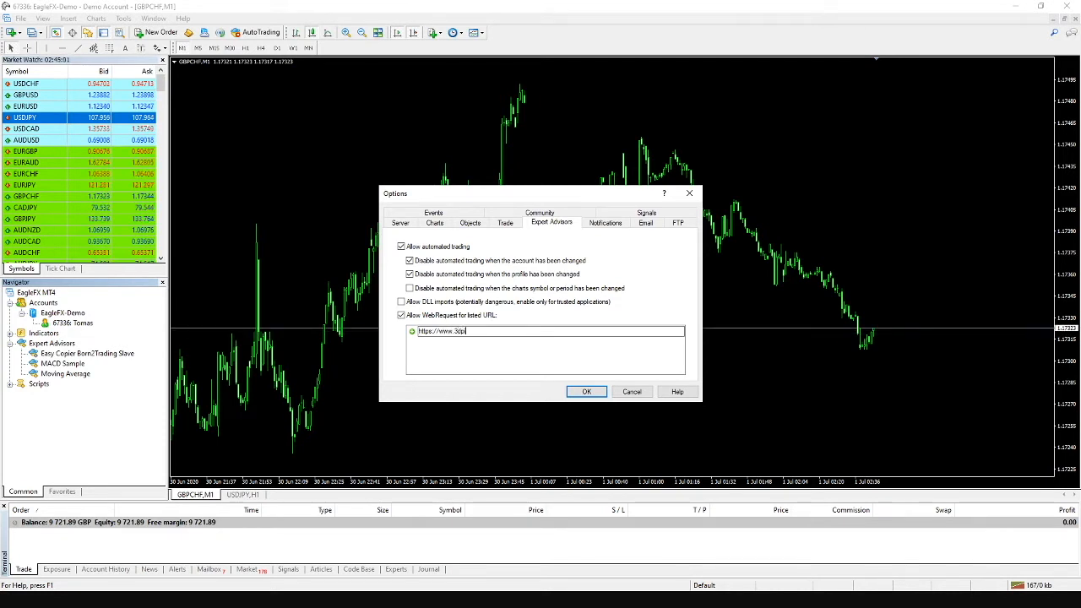
type("m")
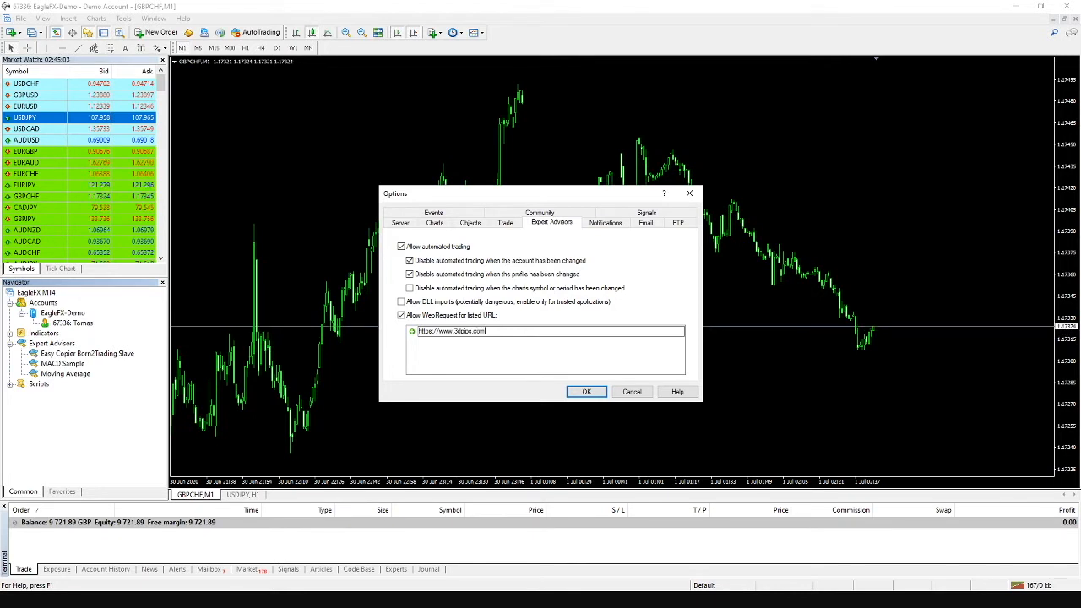
key("Return")
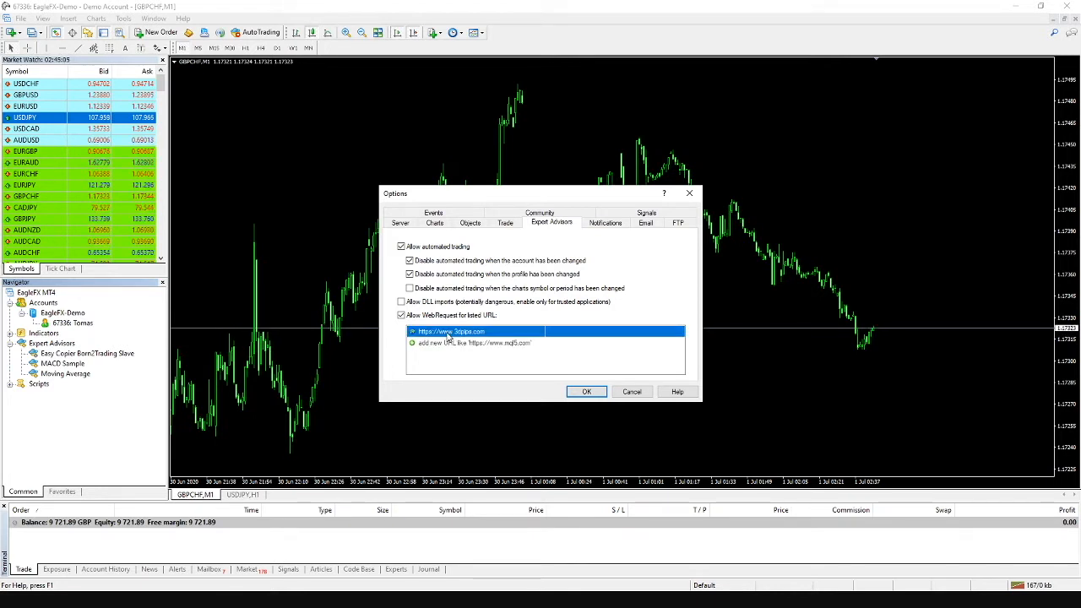
left_click(586, 391)
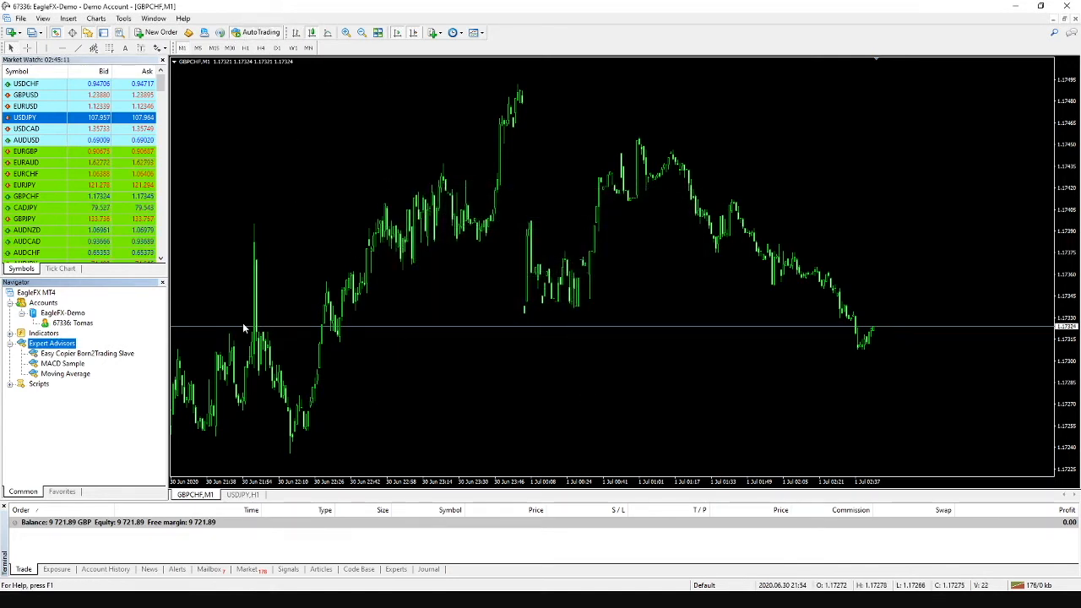
- Attach Easy Copier Born2Trading Slave to the GBPCHF chart and show its input settings
left_click(117, 355)
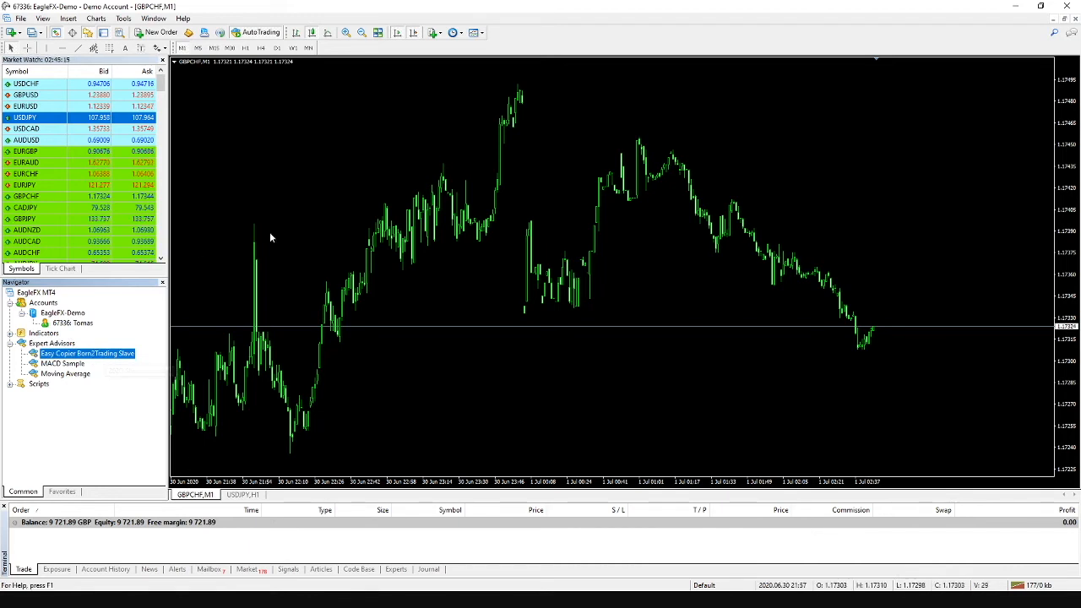
left_click(238, 495)
left_click(209, 496)
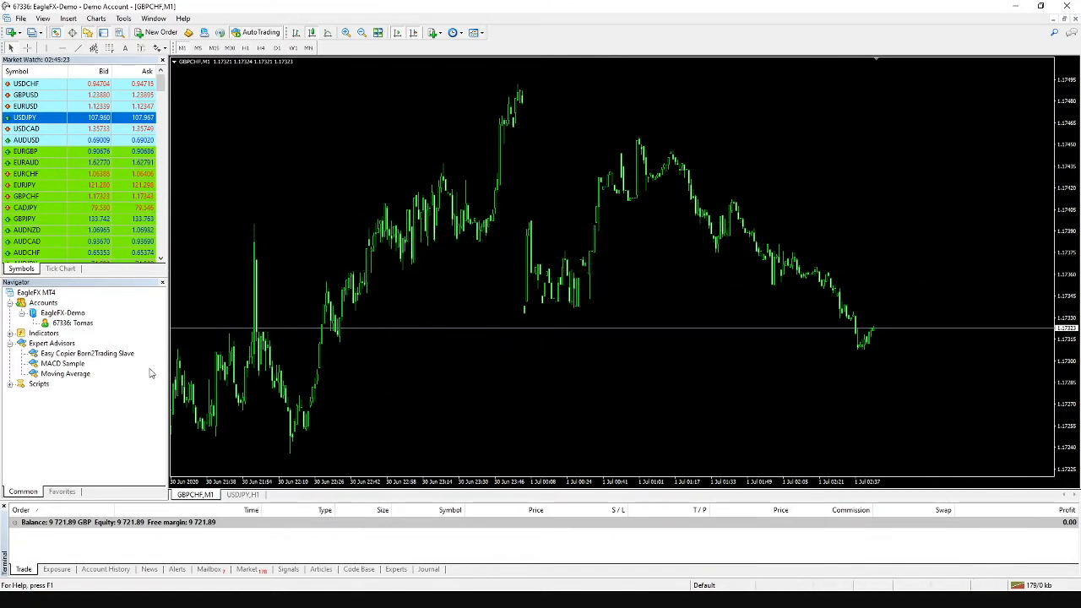
left_click(93, 354)
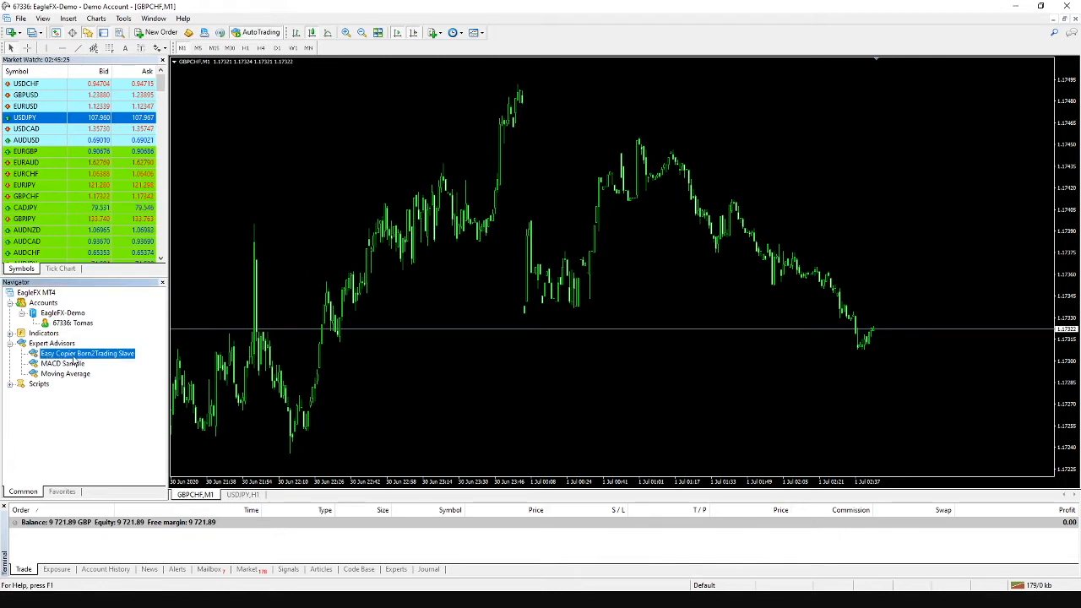
double_click(74, 354)
left_click(255, 230)
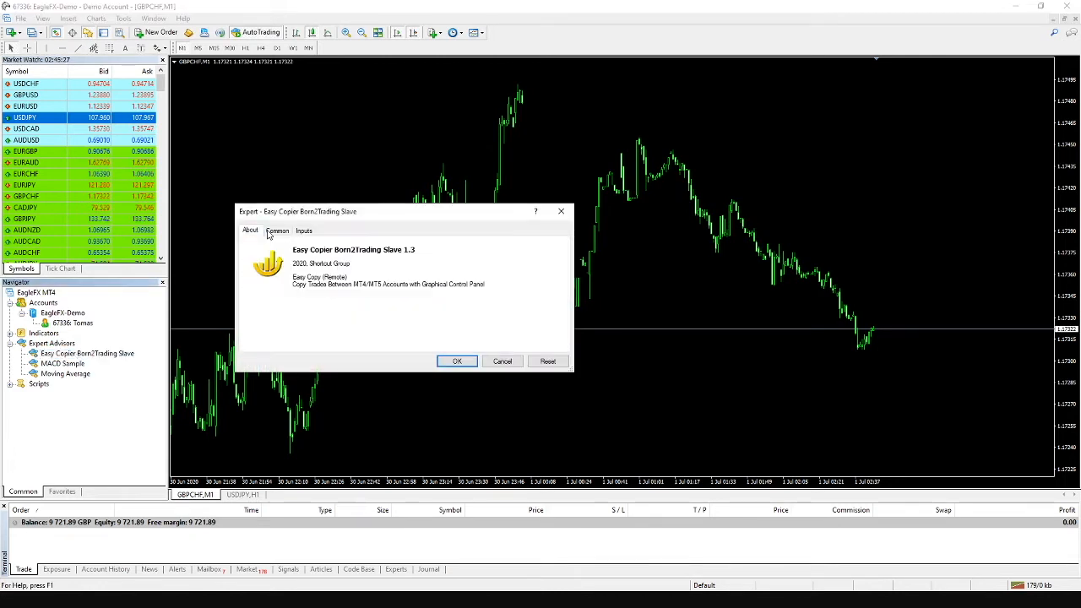
left_click(304, 231)
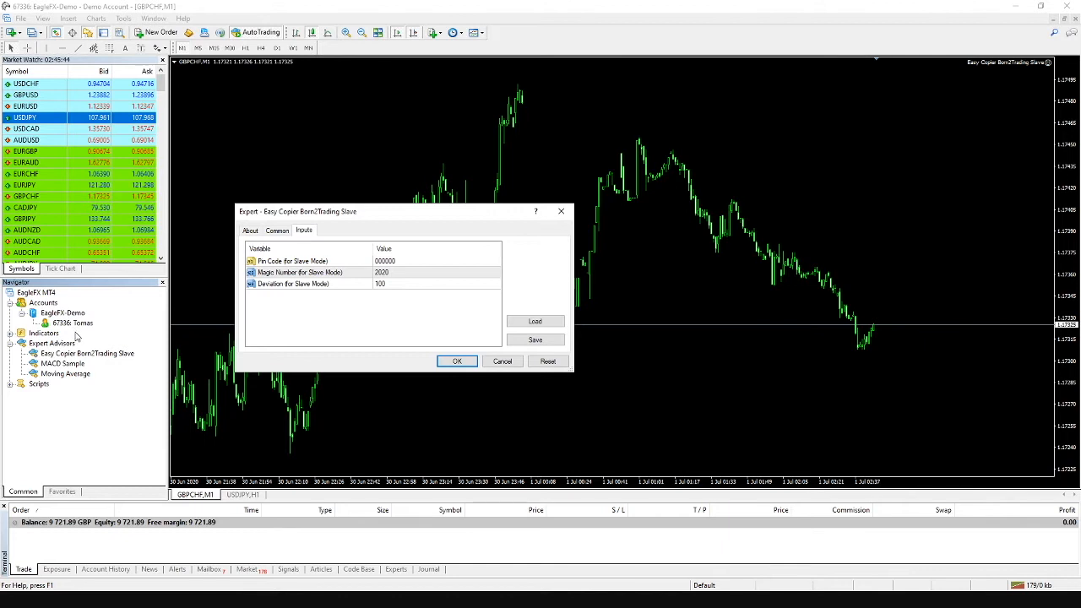
- Enter the slave pin code in Pin Code (for Slave Mode) and confirm to start the copier
left_click(403, 261)
left_click(402, 261)
left_click(457, 361)
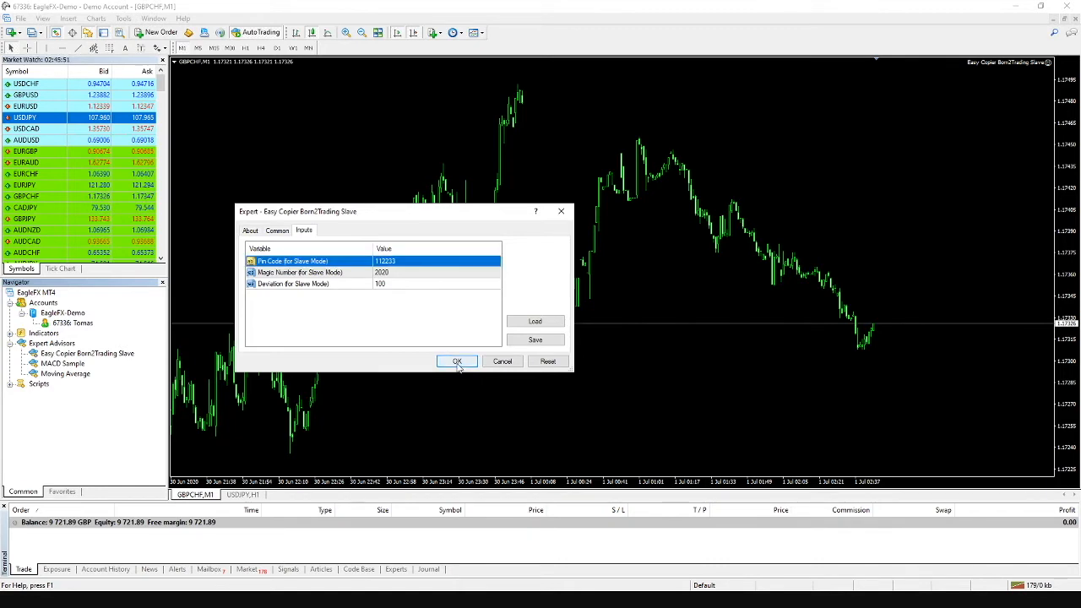
left_click(456, 363)
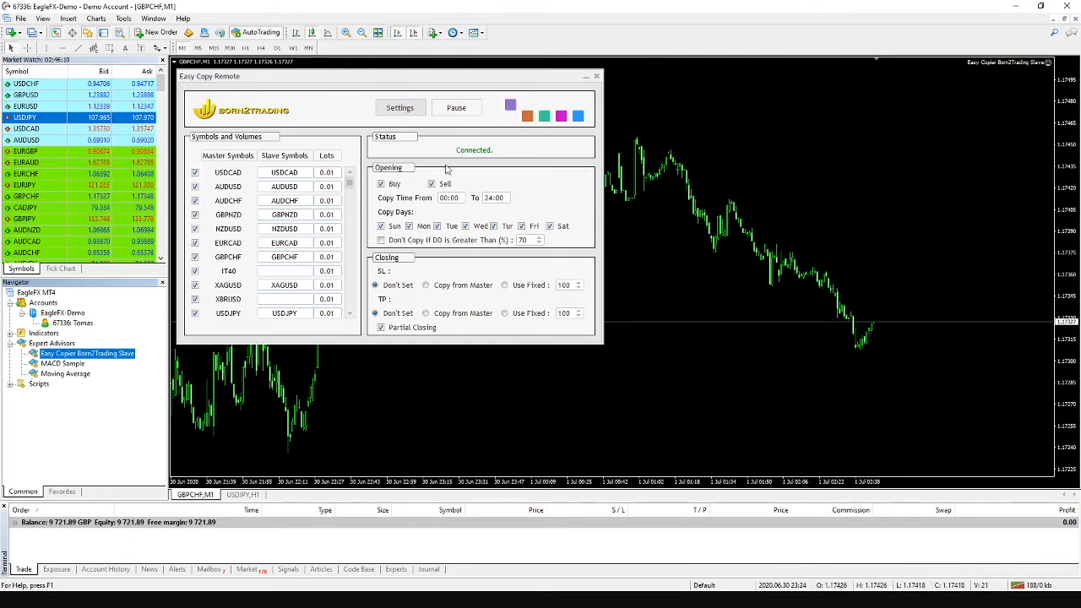
- Pause trade copying with the Pause button in the Easy Copy Remote panel
left_click(457, 110)
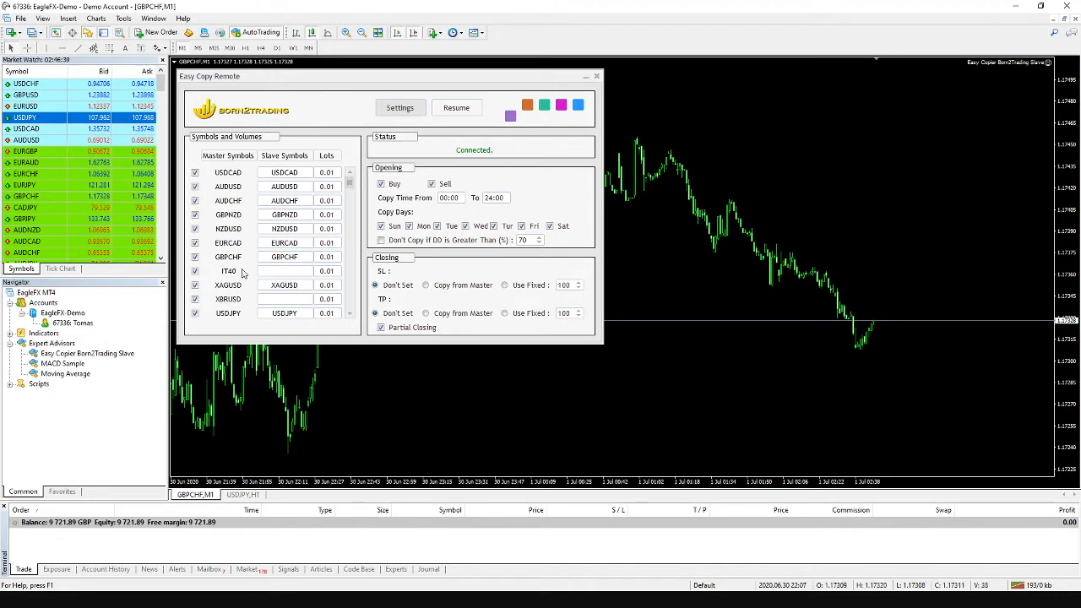
- Uncheck USDCAD in the Master Symbols list so its trades are not copied
left_click(195, 173)
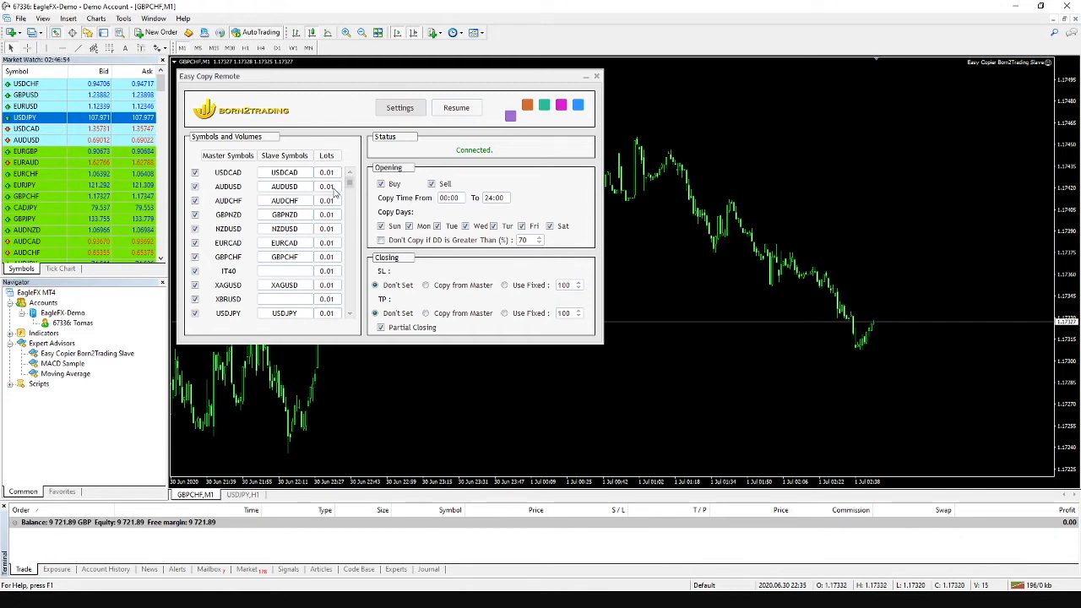
- Enter lot sizes of 0.10 for AUDUSD and 0.20 for AUDCHF and EURUSD
double_click(333, 189)
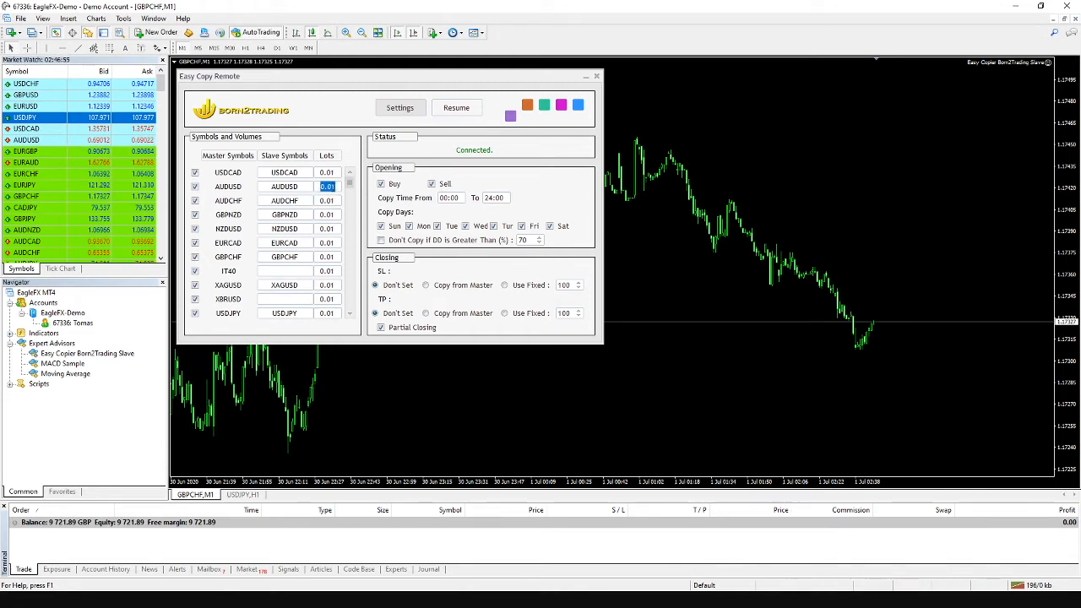
left_click(335, 187)
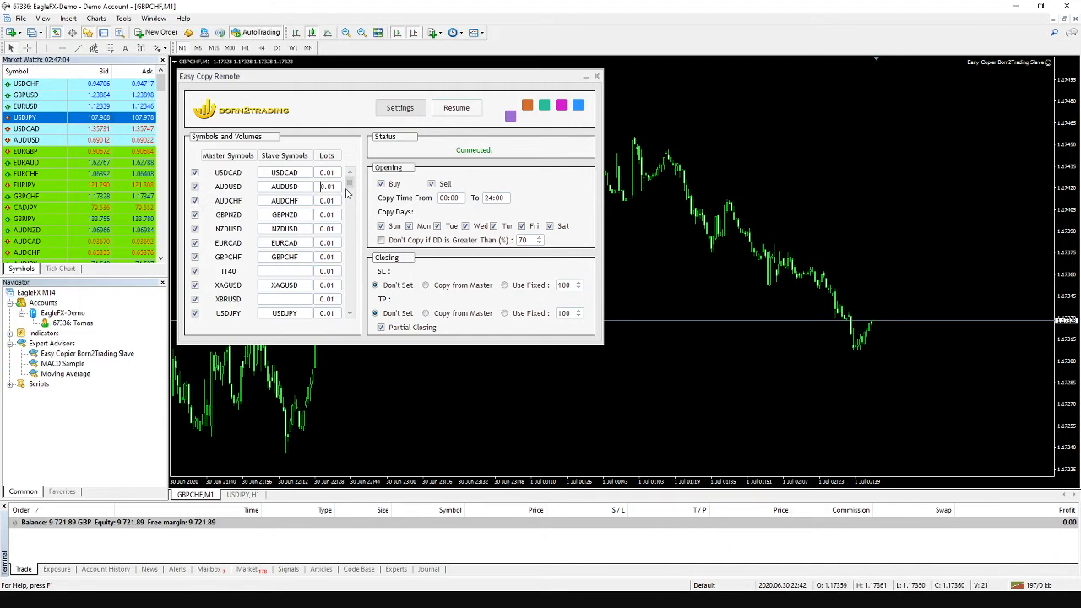
type("0.1")
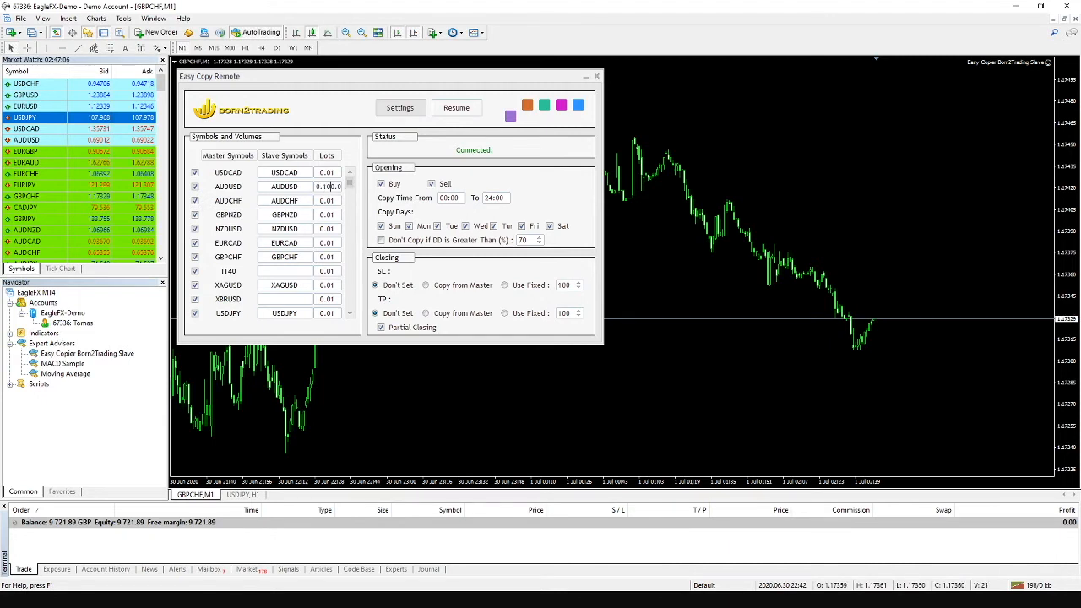
type("0")
key("Delete")
key("Delete")
key("Delete")
key("Delete")
double_click(339, 200)
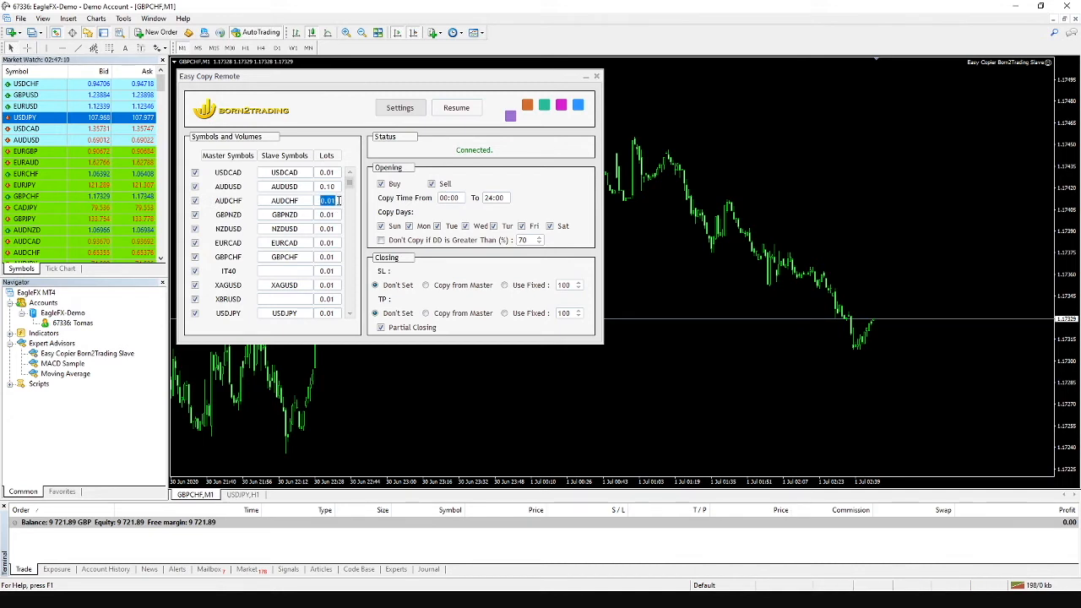
type("0")
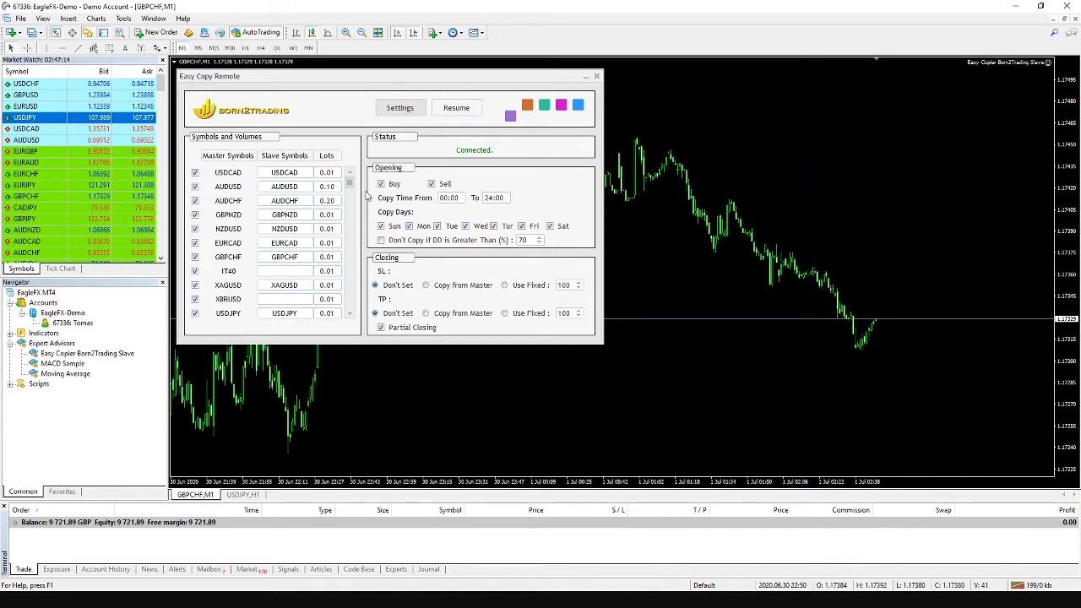
left_click_drag(349, 184, 351, 218)
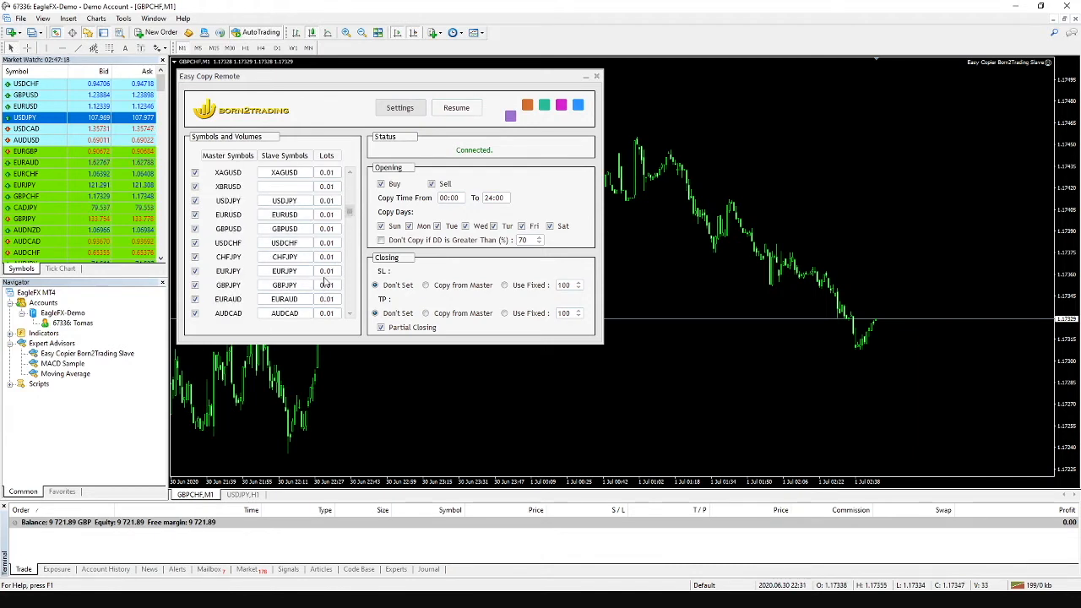
double_click(324, 216)
left_click(370, 221)
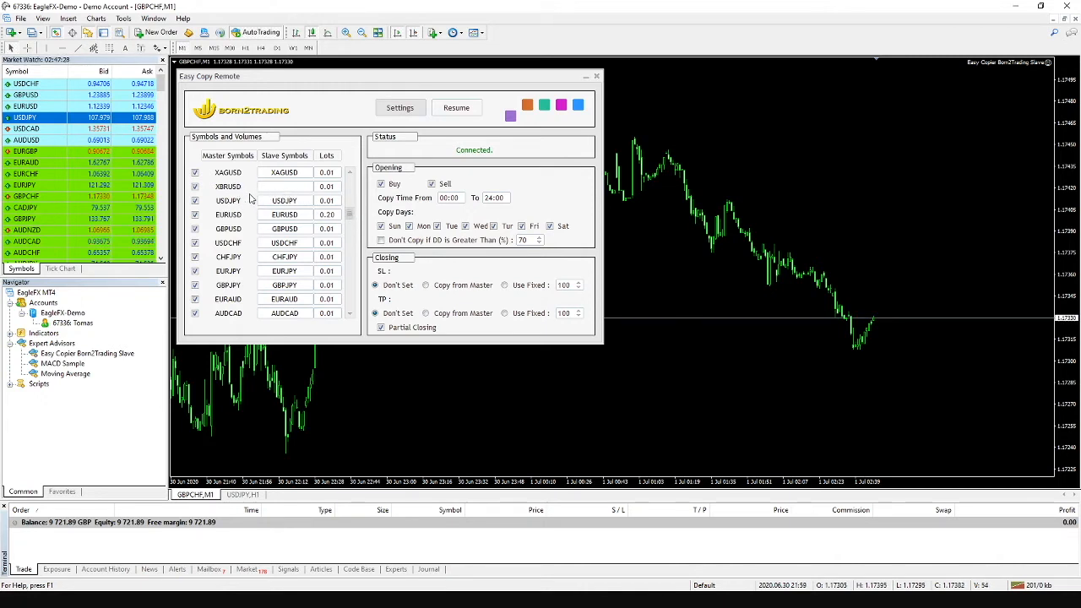
- Scroll the Symbols and Volumes list to the DE30 row and Market Watch to the index symbols like GER30
left_click_drag(353, 217, 352, 231)
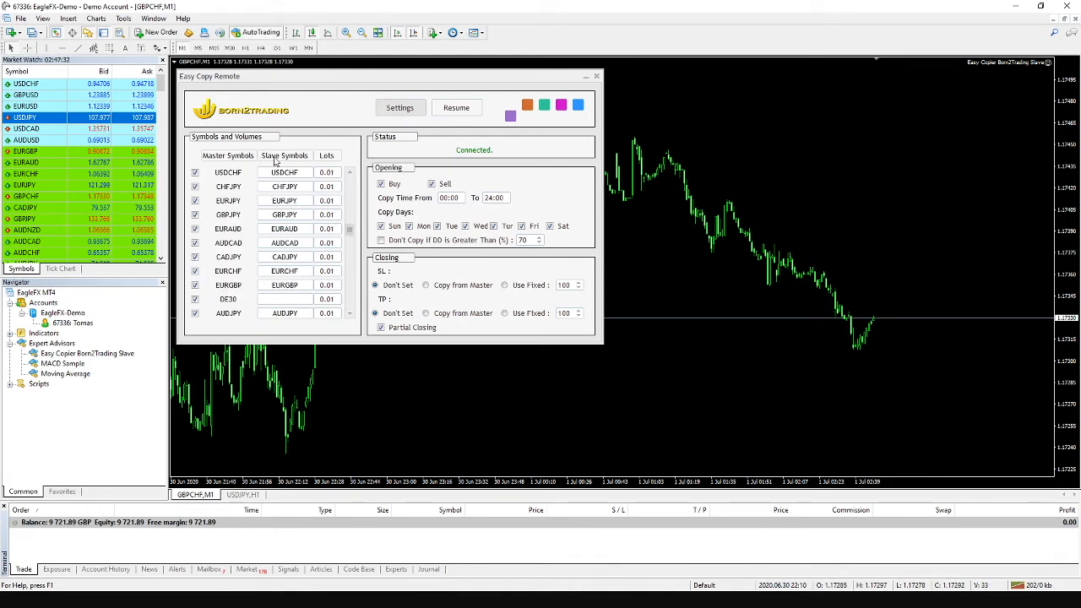
left_click_drag(350, 235, 353, 247)
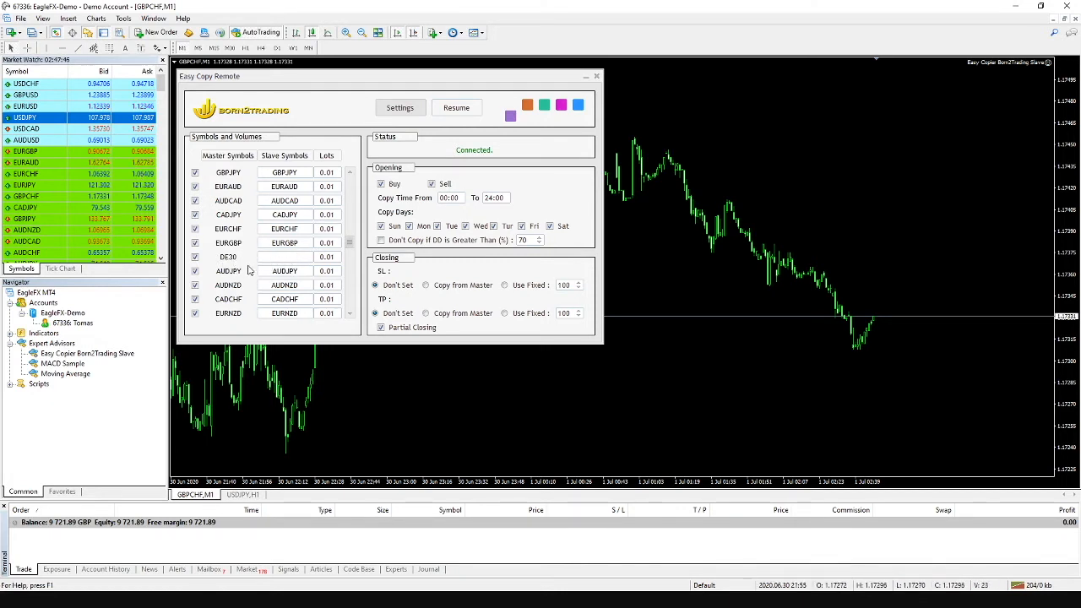
left_click_drag(163, 84, 162, 127)
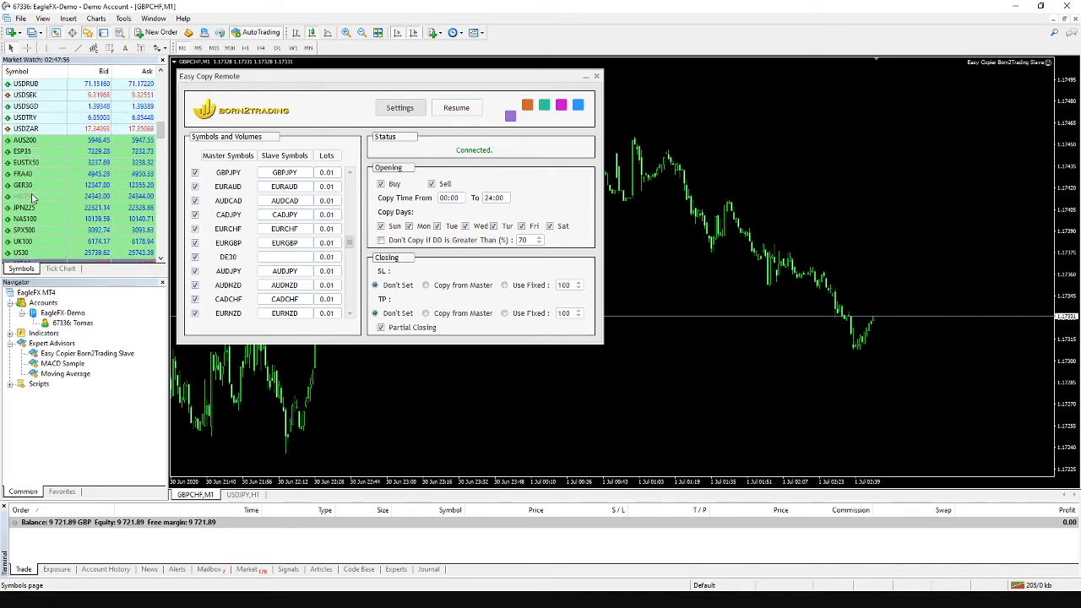
- Enter GER30 as the slave symbol on the DE30 row
left_click(268, 256)
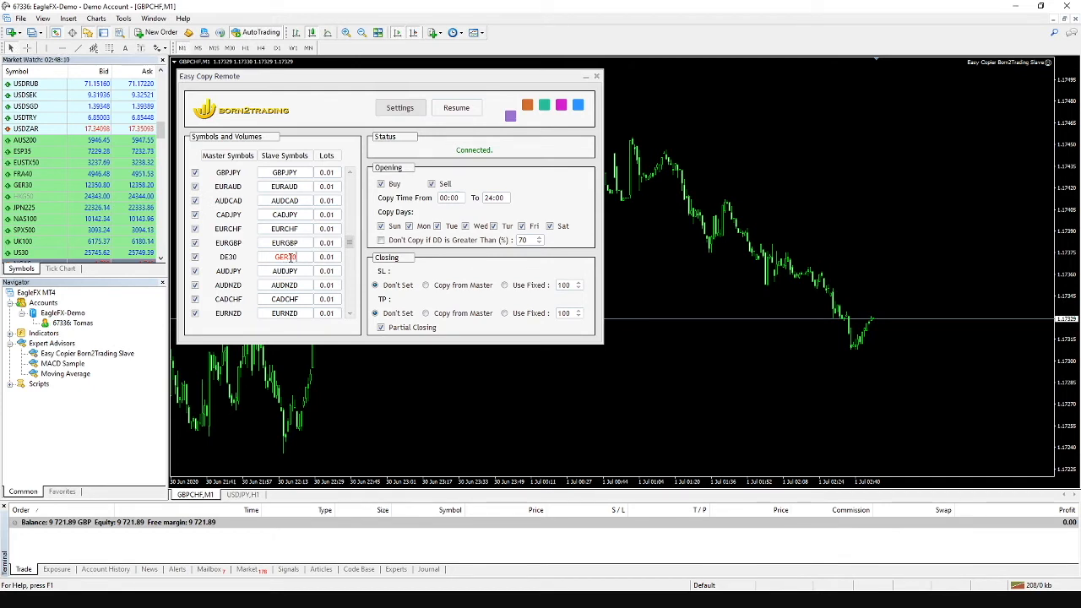
key("Return")
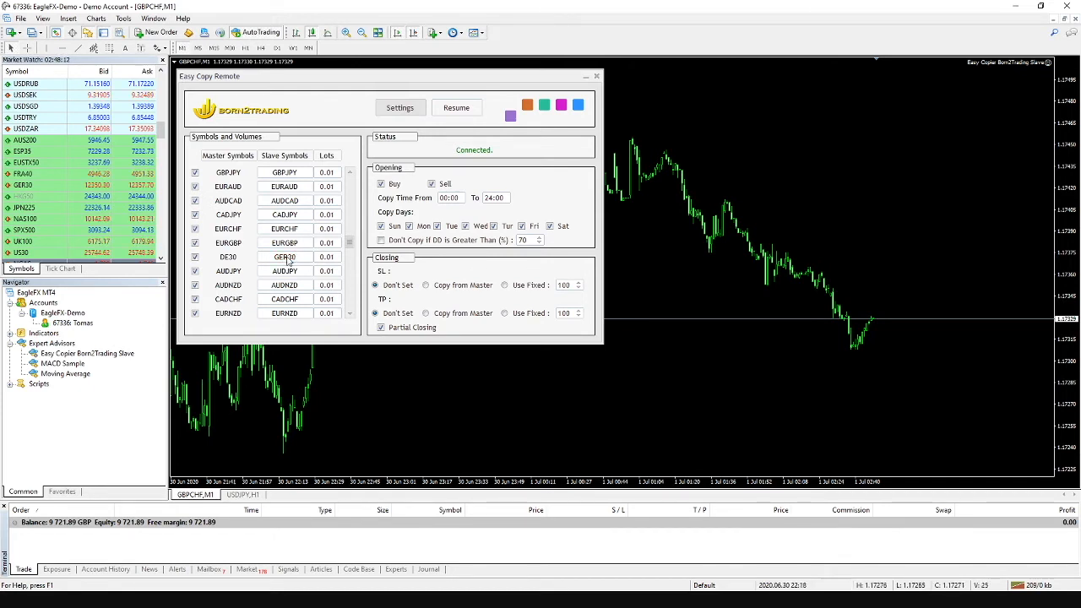
- Start editing the DE30 Lots cell to give it a 0.20 lot size
left_click(329, 257)
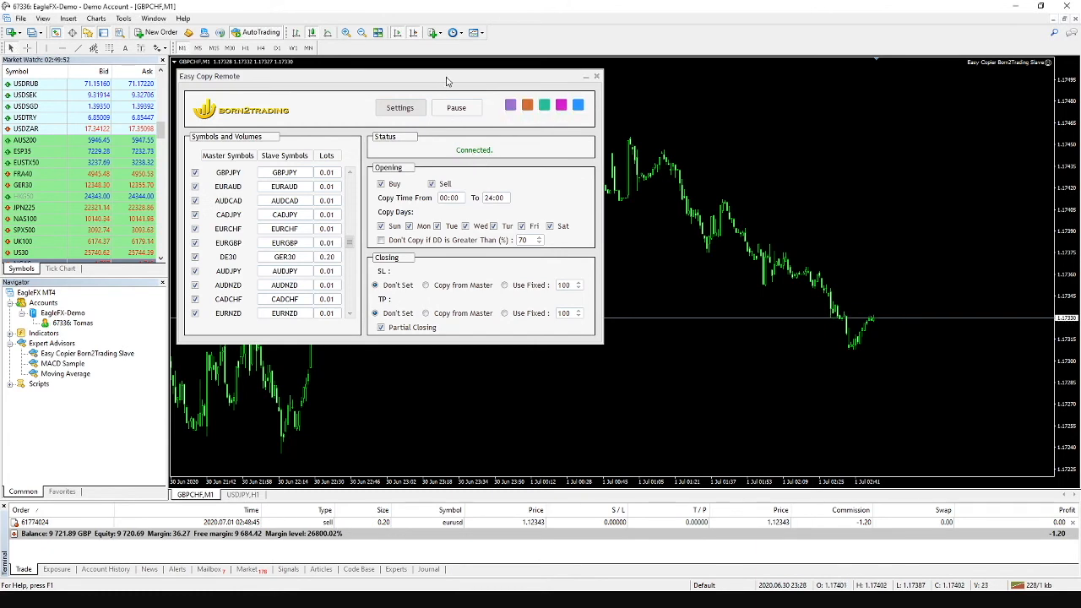
- Replace the copier's Pin Code input with a wrong code and apply it
key("F7")
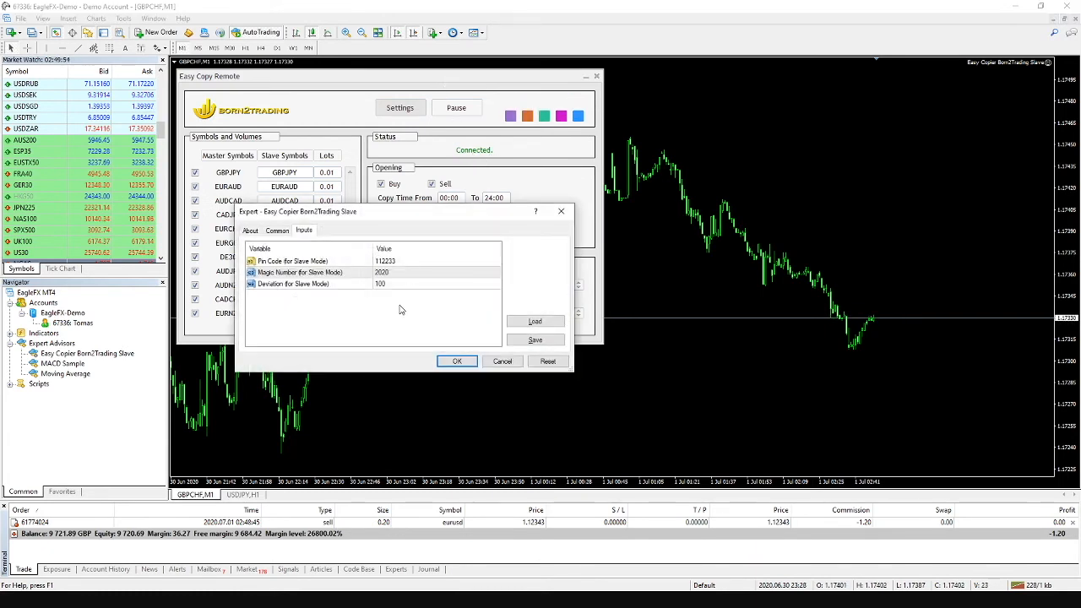
double_click(404, 263)
type("000000")
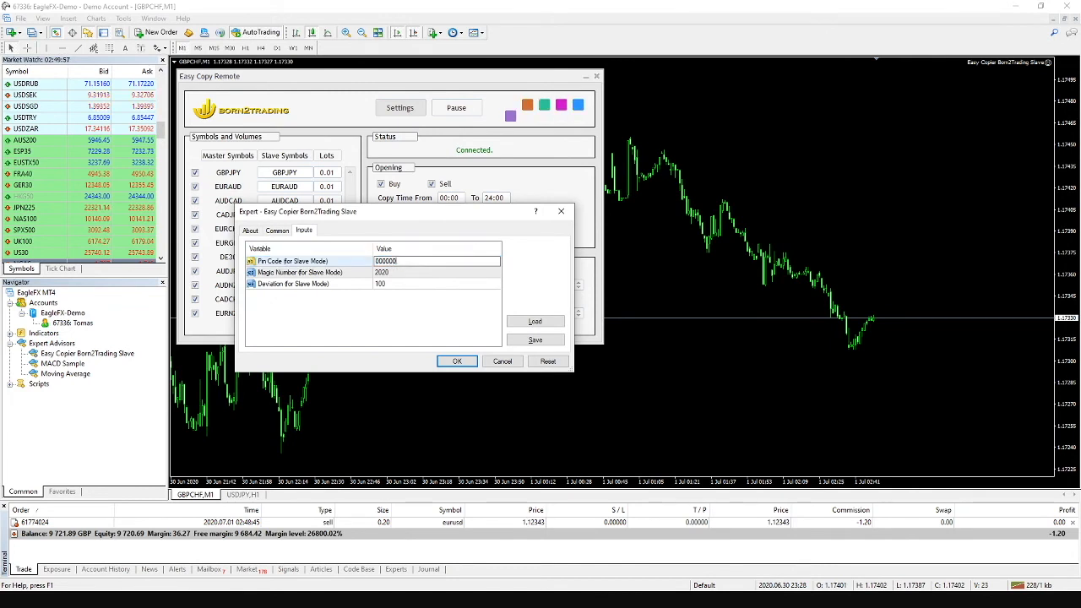
left_click(456, 361)
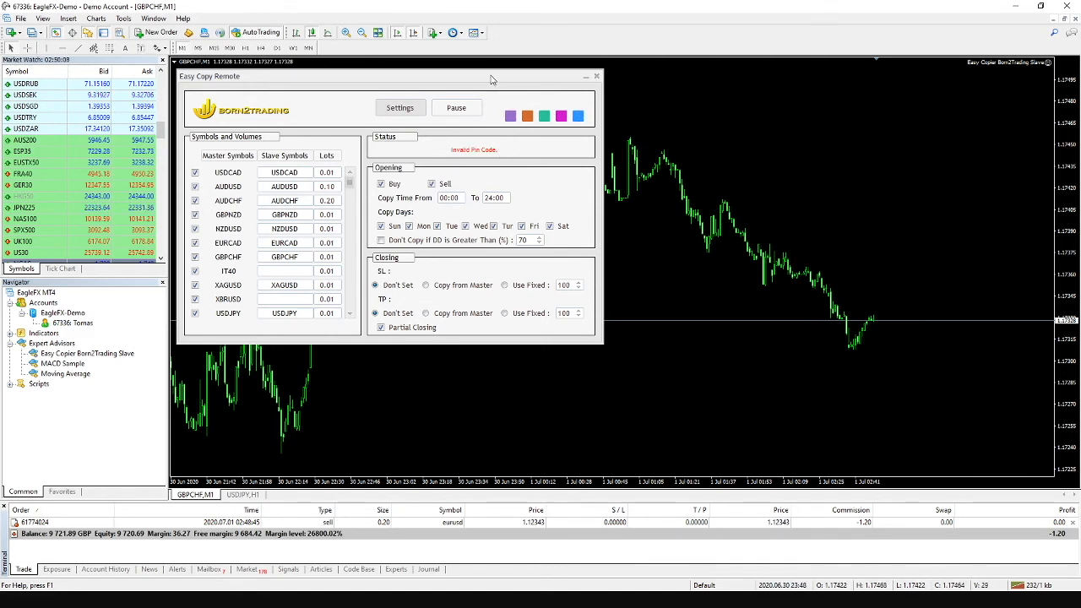
- Re-enter the correct Pin Code in the copier's Expert Advisor properties and apply it
right_click(422, 82)
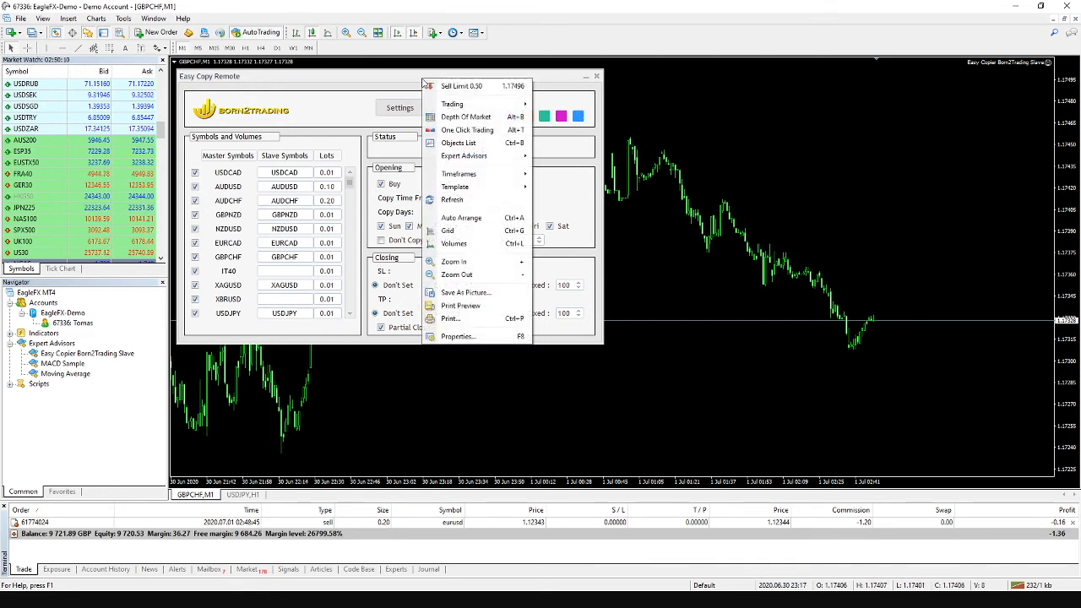
mouse_move(489, 156)
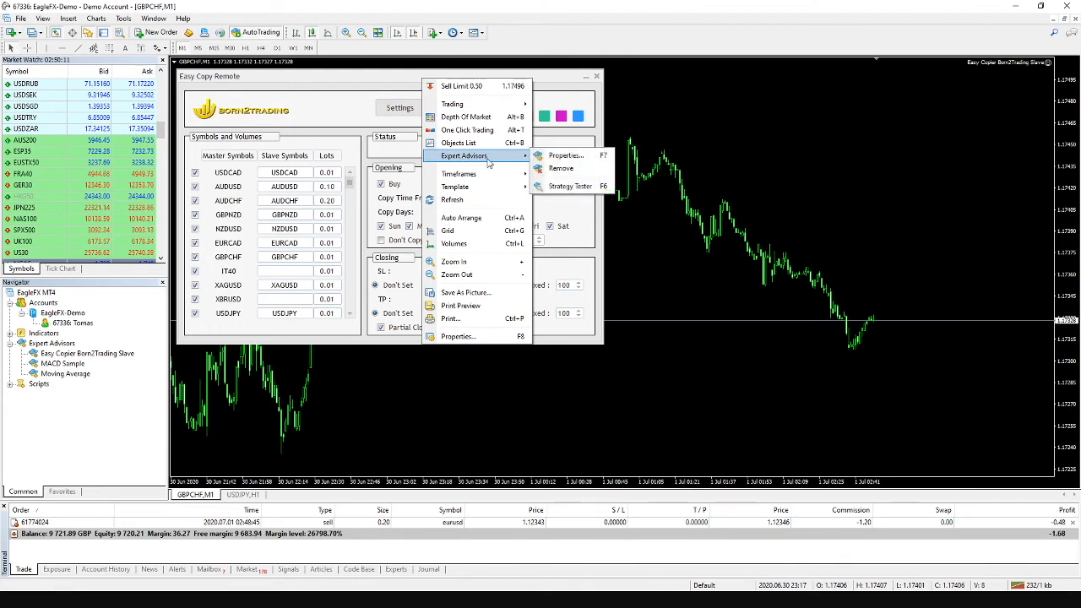
left_click(578, 157)
left_click(400, 261)
left_click(400, 261)
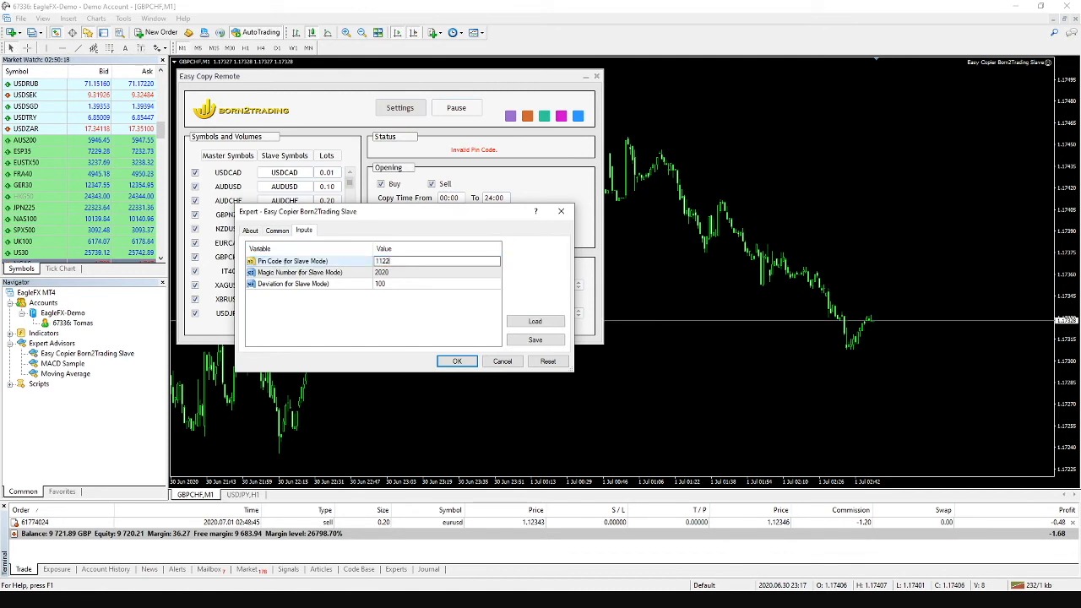
key("Return")
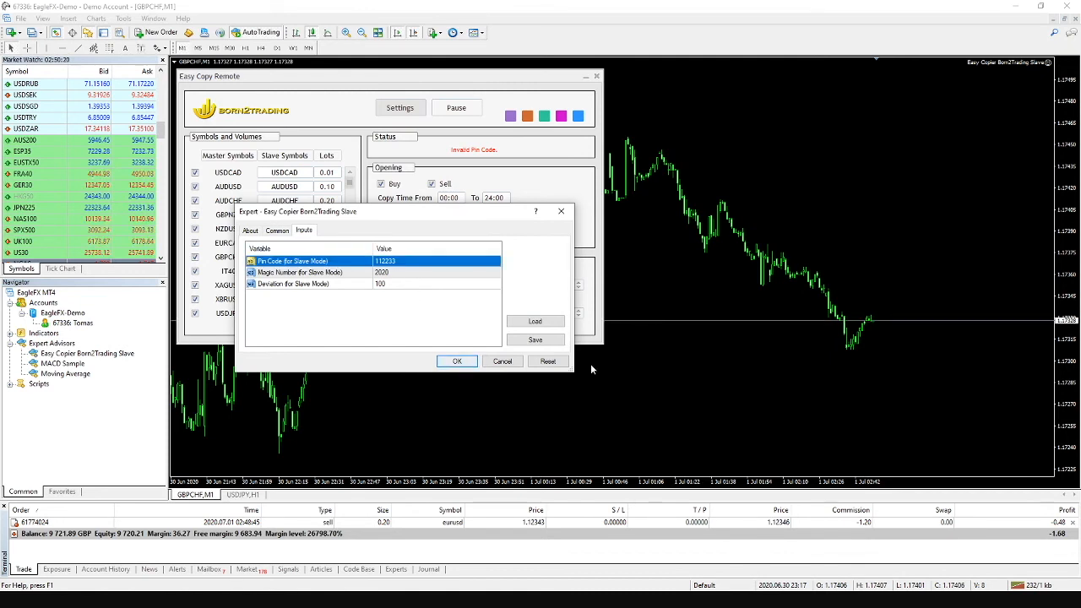
left_click(457, 361)
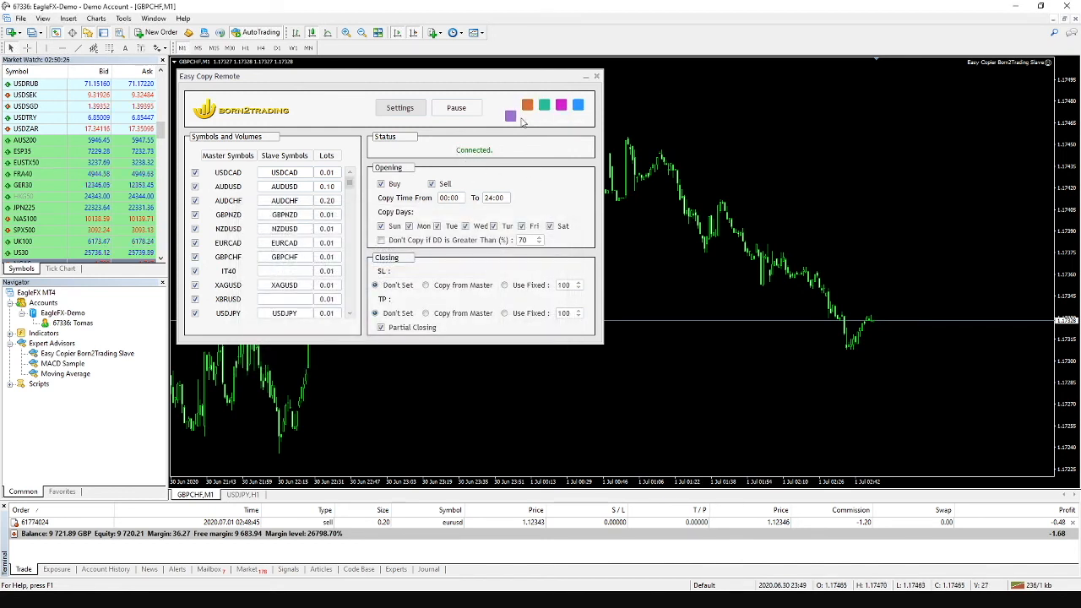
left_click(123, 18)
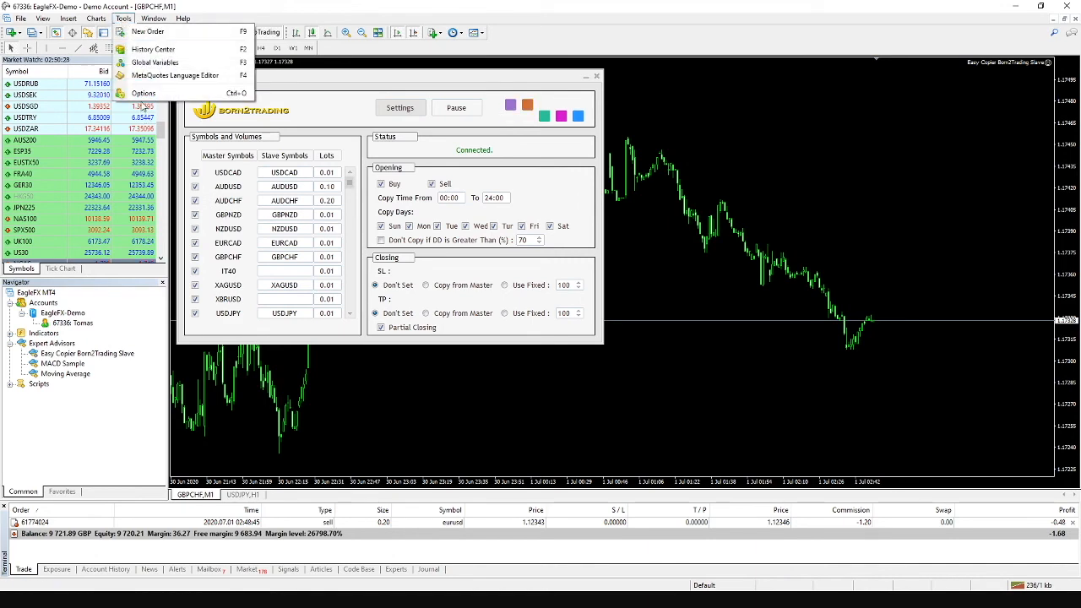
left_click(144, 93)
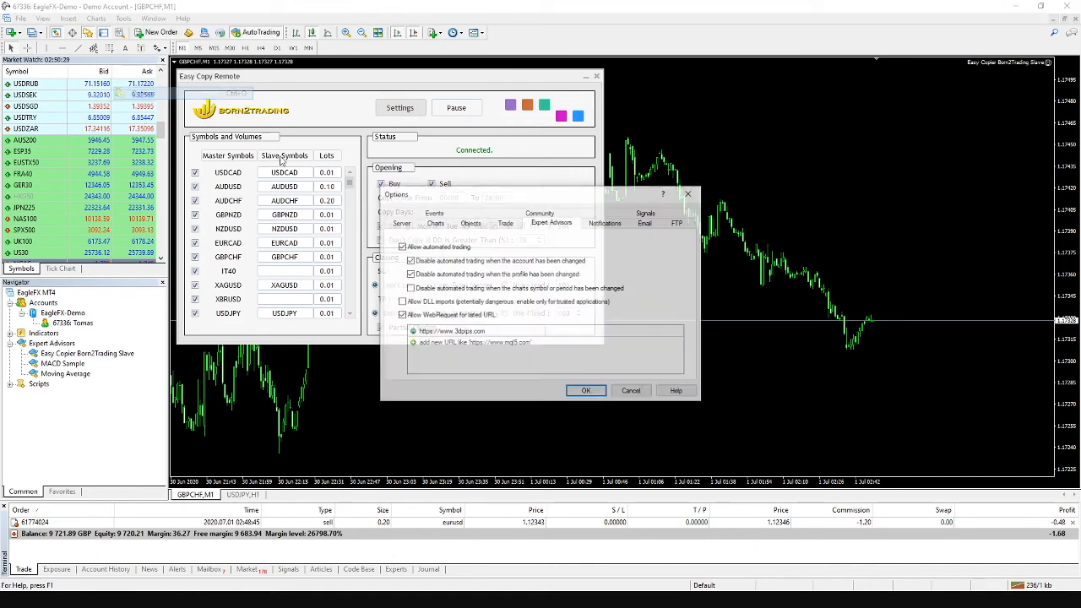
double_click(486, 332)
left_click(471, 331)
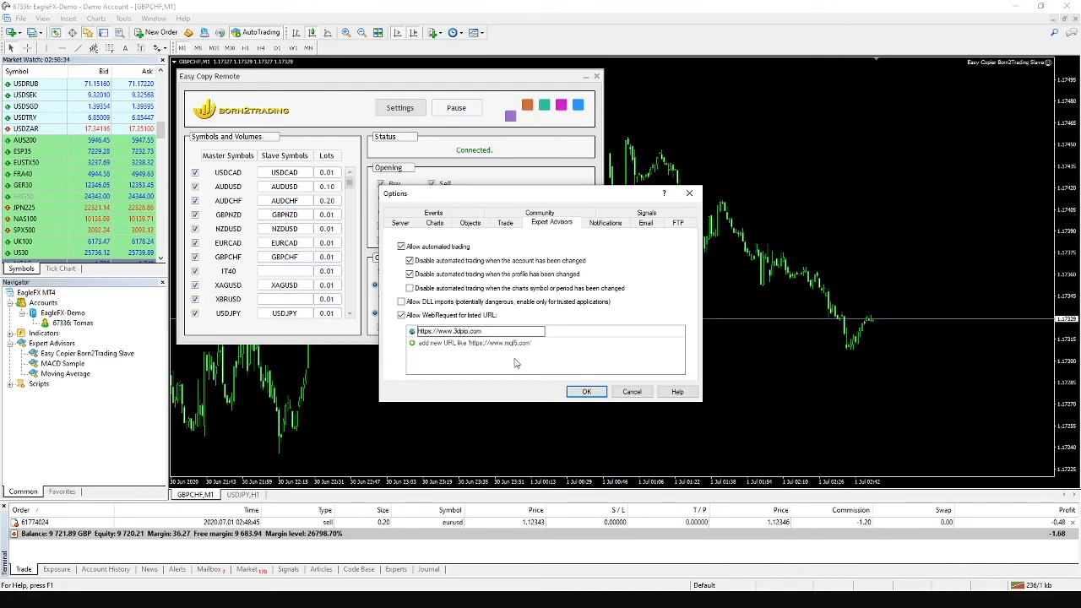
left_click(555, 366)
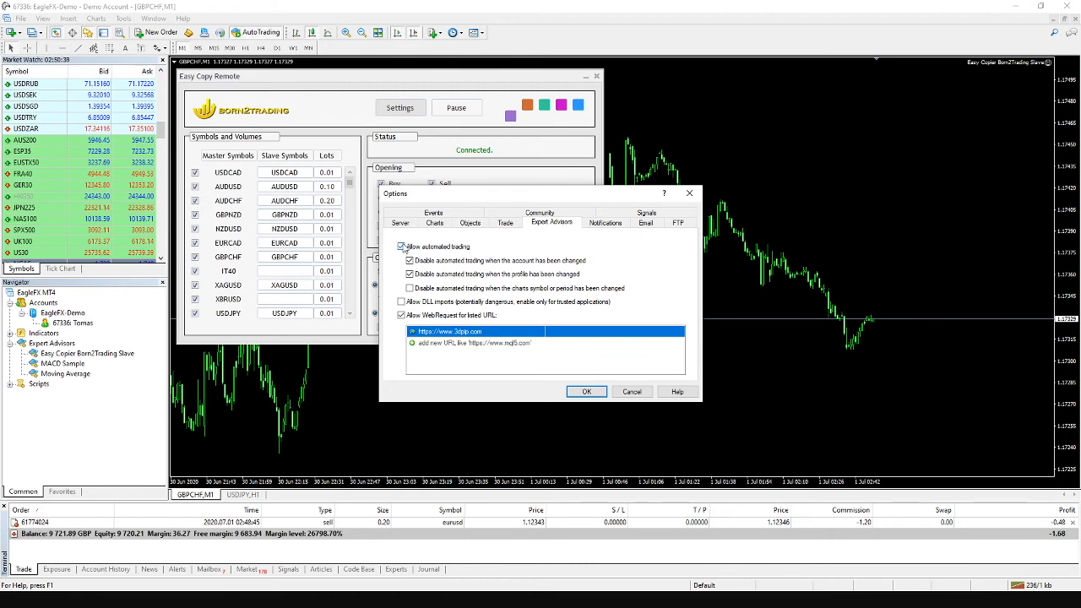
left_click(586, 392)
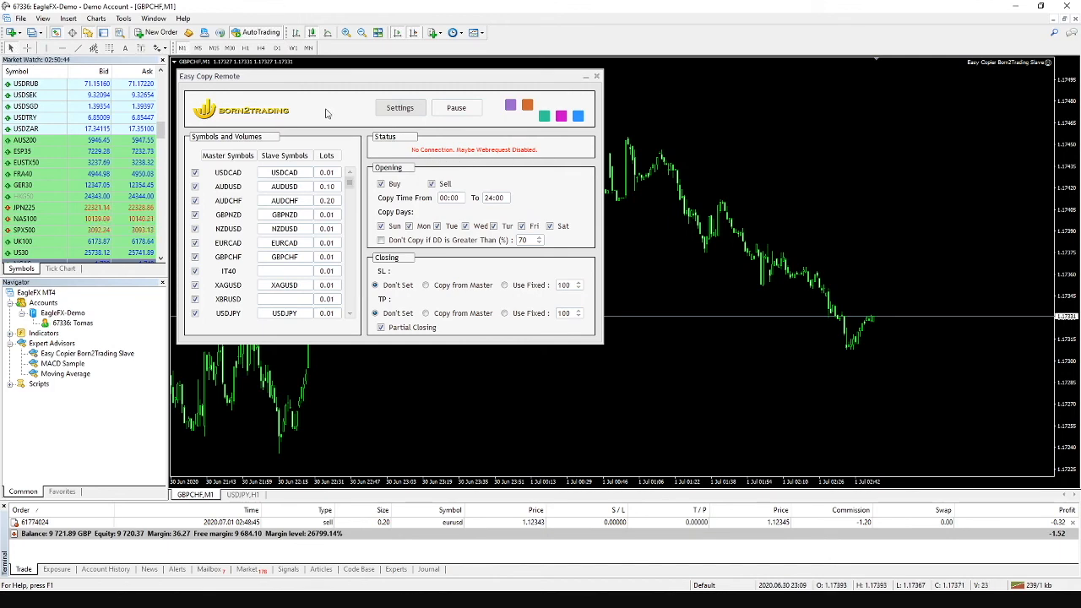
left_click(124, 19)
left_click(143, 95)
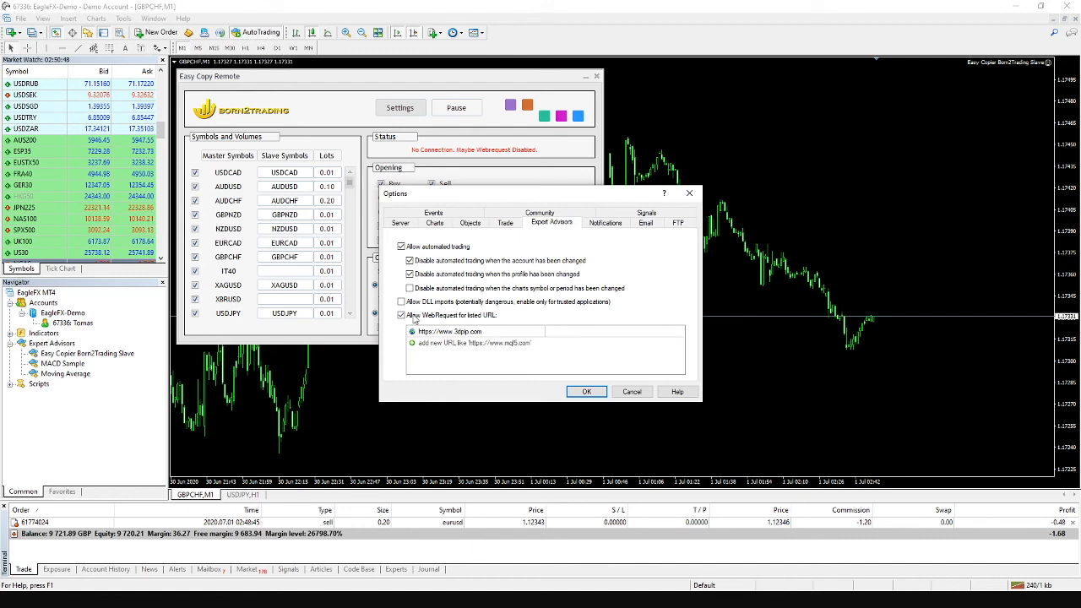
double_click(462, 332)
left_click(473, 332)
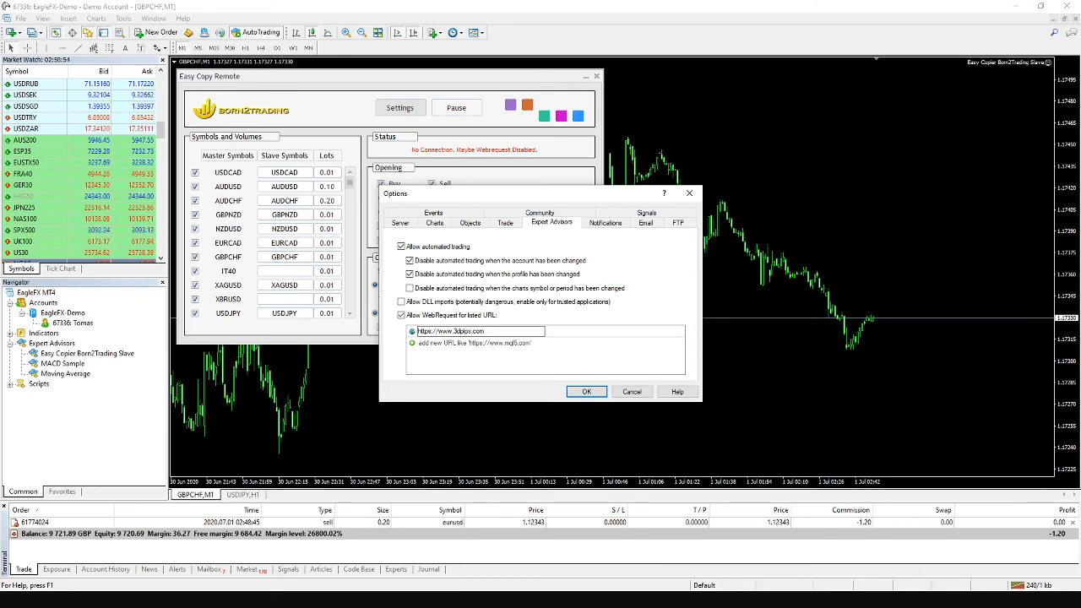
key("Return")
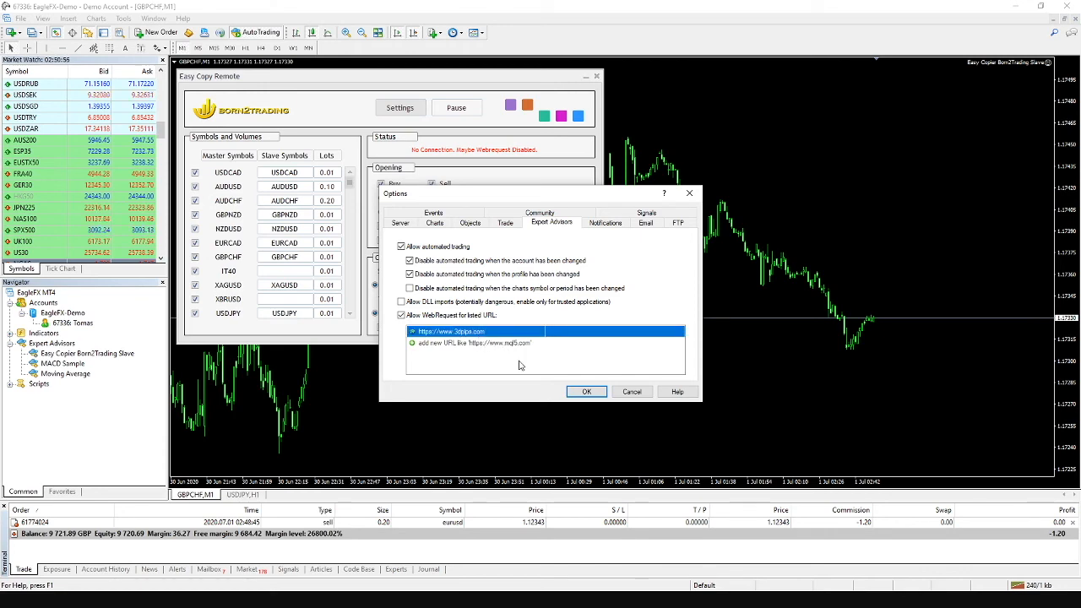
left_click(586, 391)
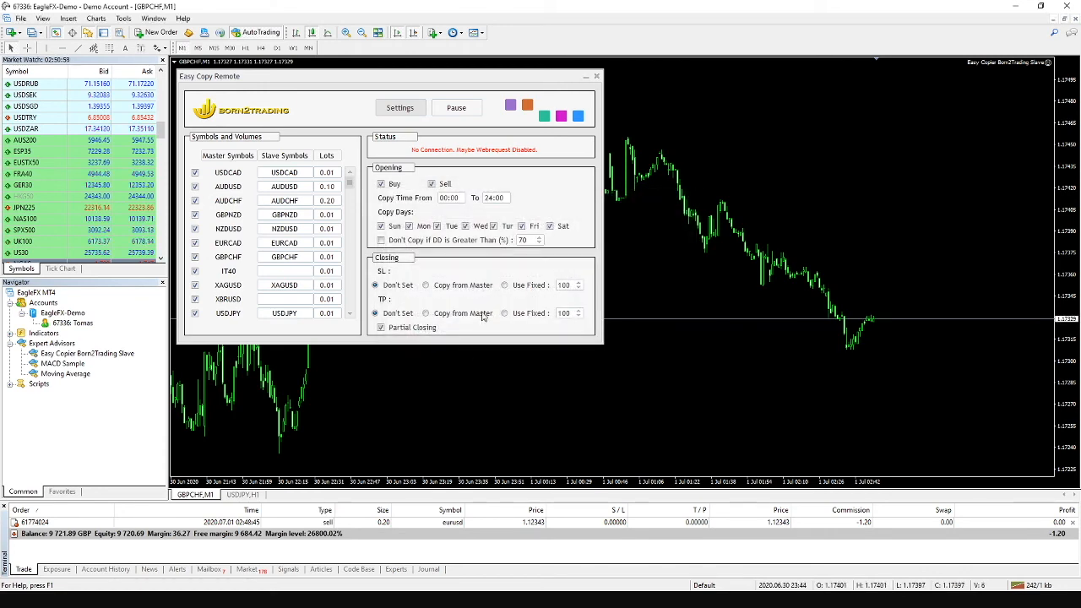